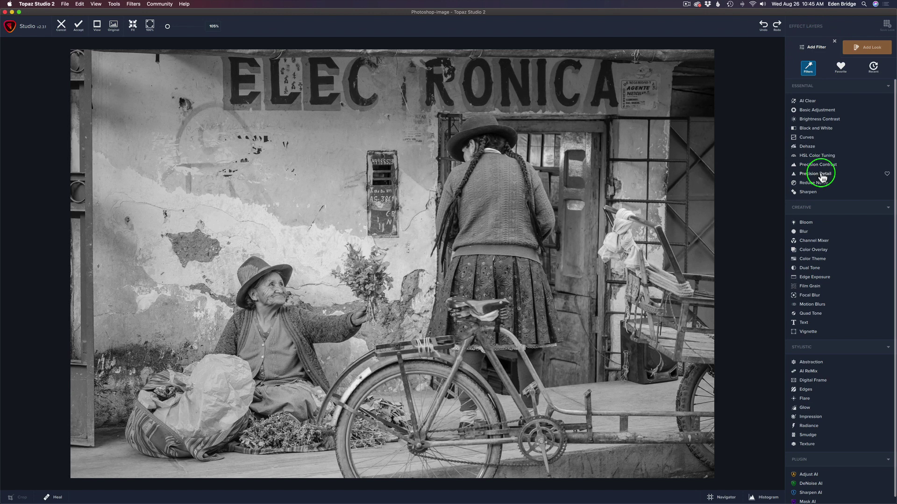
# - Stack Precision Detail and then Dual Tone filter layers above the Black and White layer
pyautogui.click(820, 174)
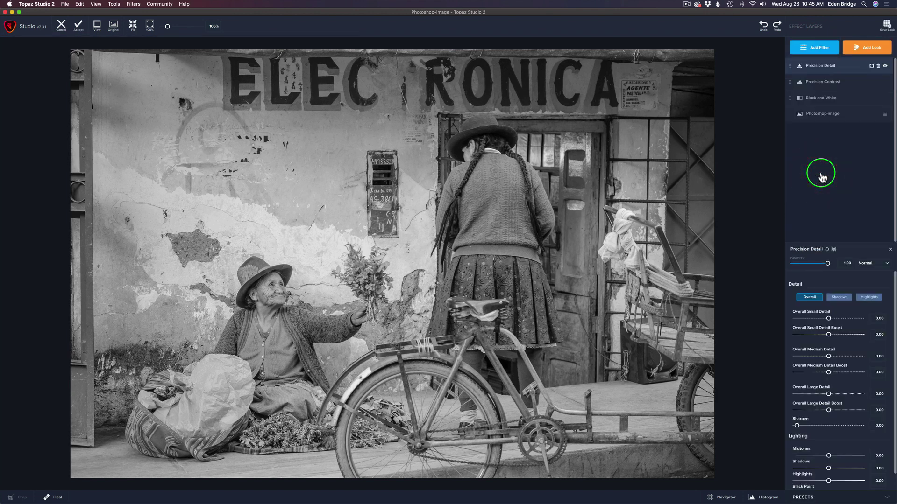
pyautogui.click(821, 47)
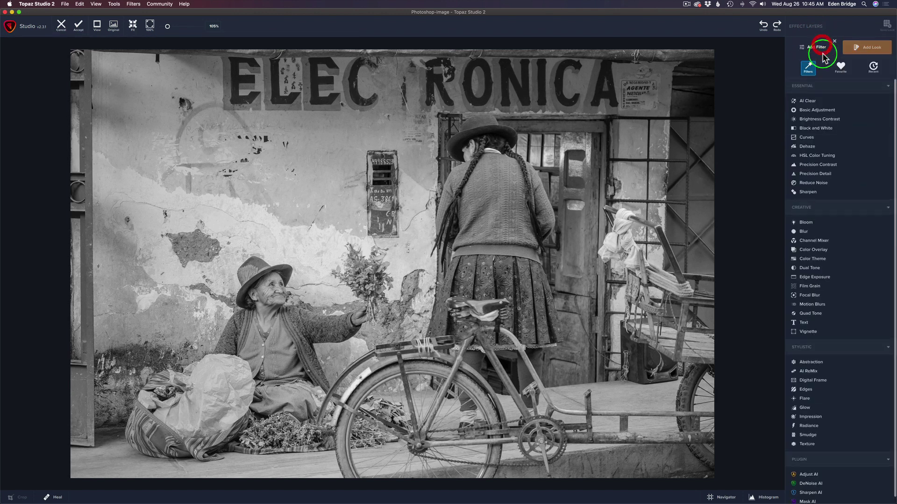
pyautogui.click(813, 268)
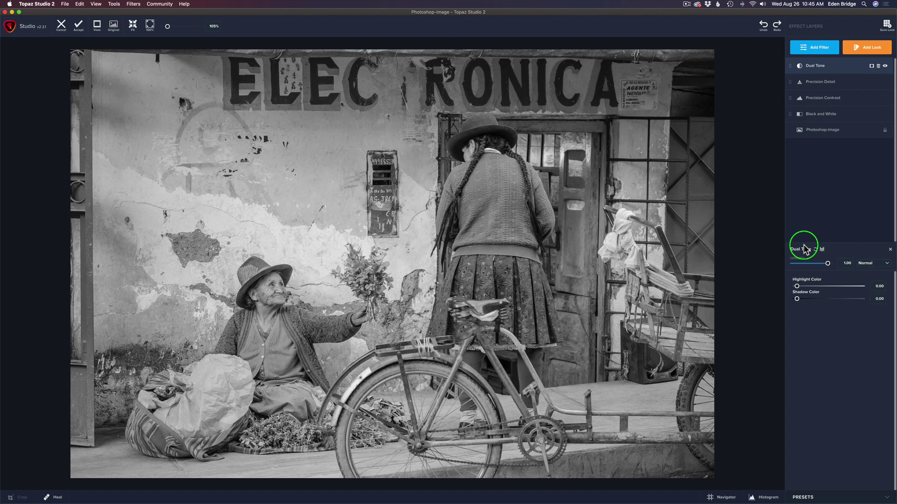
pyautogui.click(827, 47)
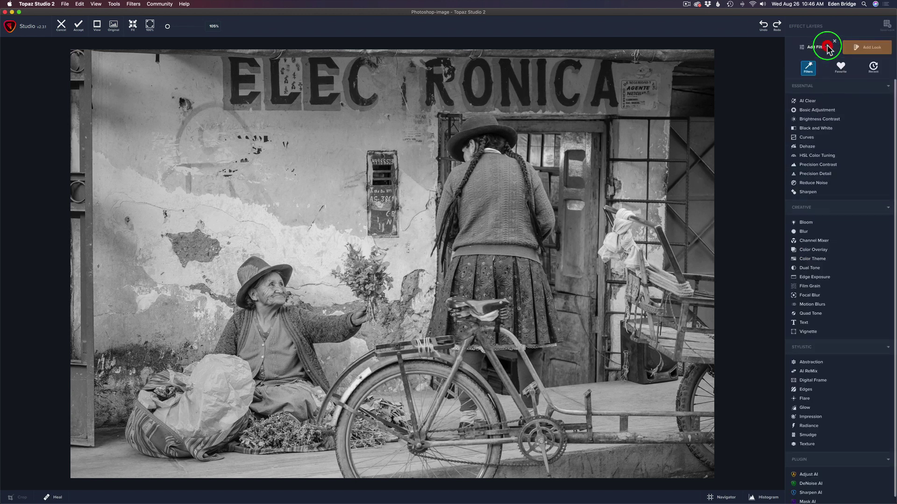
# - Add a Creative Film Grain layer with Strength 0.10, Size 2.00 and Gray noise
pyautogui.click(808, 286)
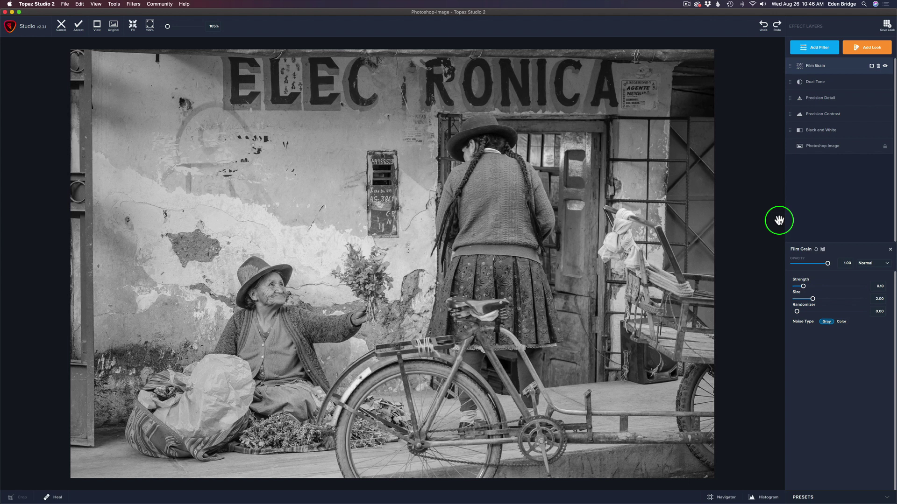
# - Begin saving the layer stack as a look named '4. Black and White WorkFlow'
pyautogui.click(886, 26)
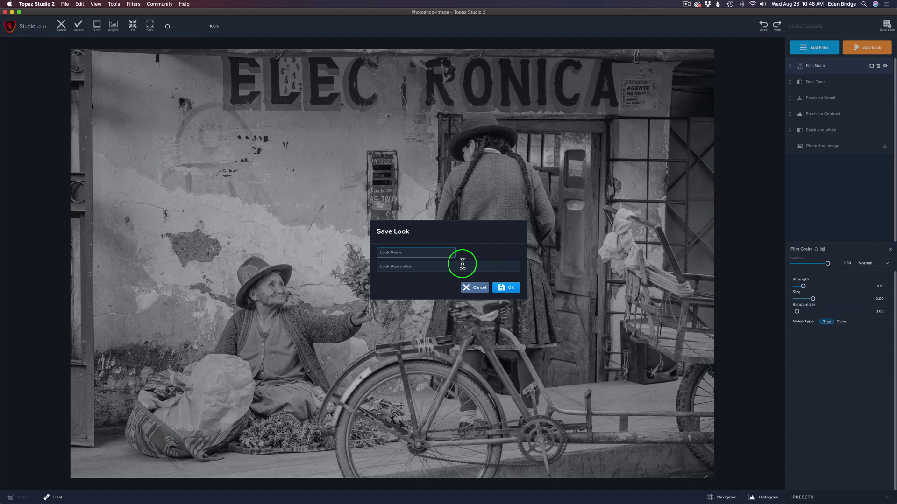
pyautogui.write('4. Black and White WorkFlow')
# - Cancel the look save and delete all five effect layers, restoring the colour photo
pyautogui.click(475, 287)
pyautogui.click(878, 67)
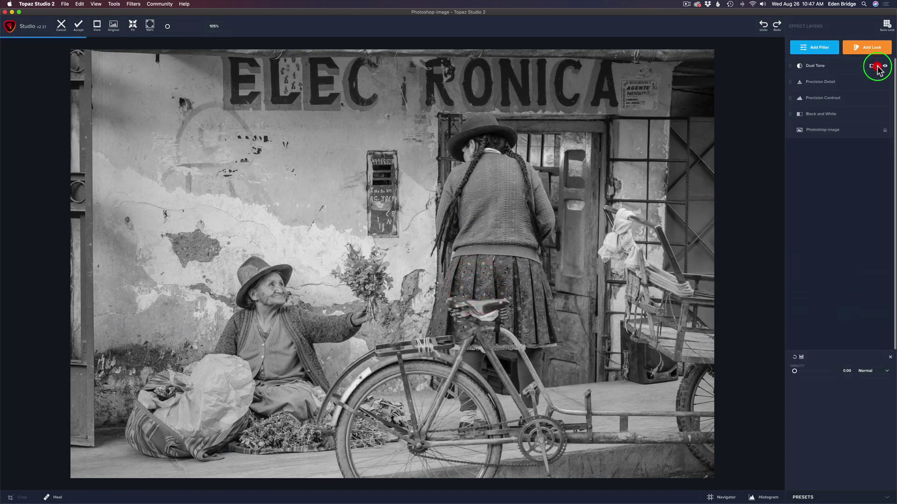
pyautogui.click(878, 68)
pyautogui.click(878, 68)
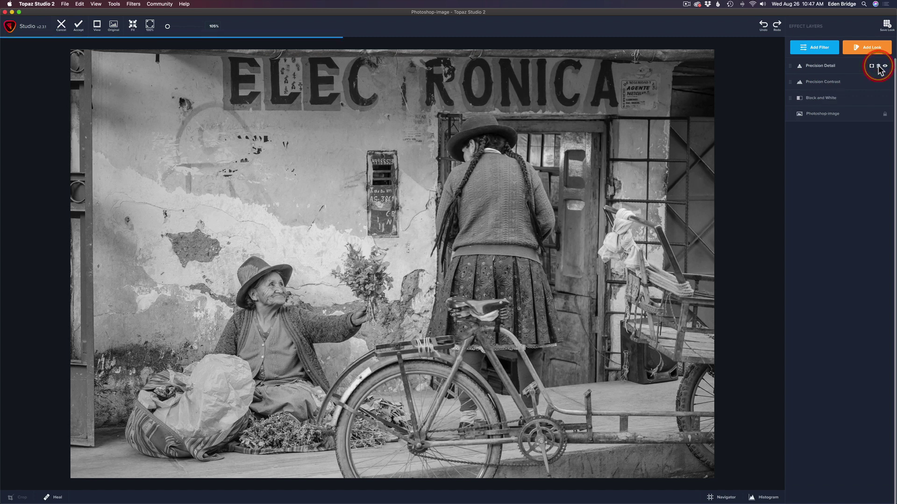
pyautogui.click(878, 67)
pyautogui.click(878, 68)
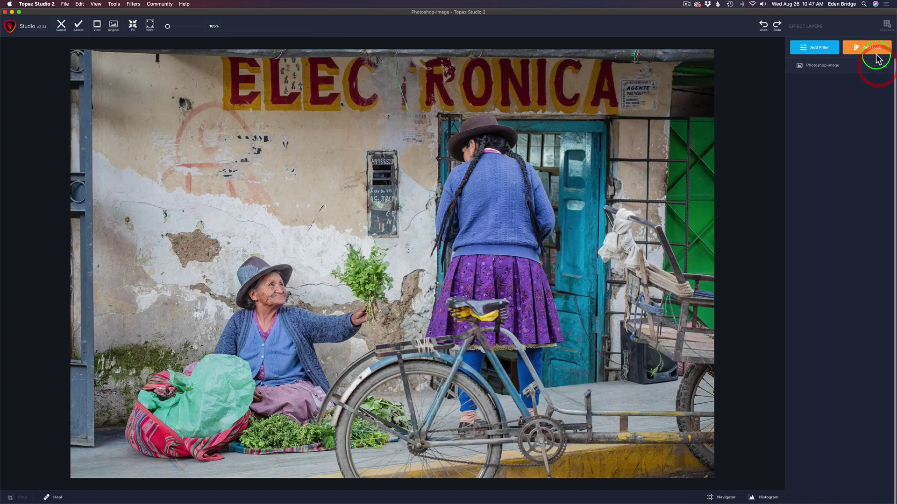
pyautogui.click(877, 47)
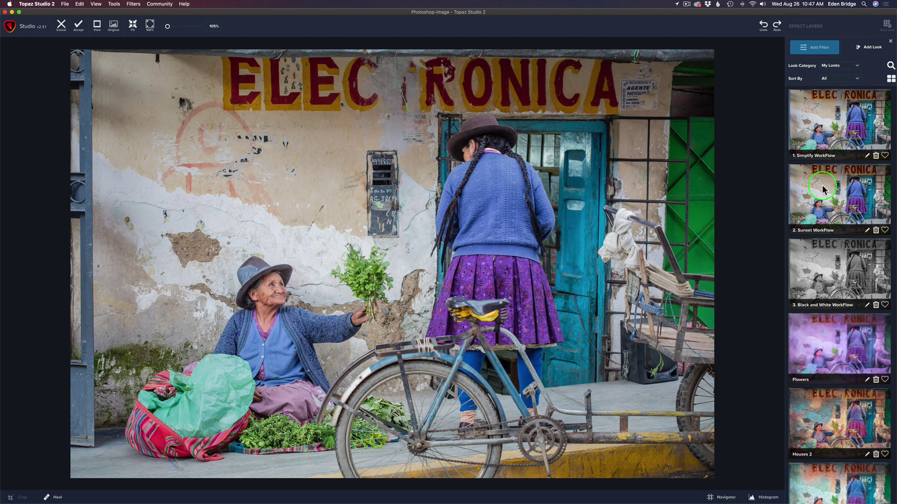
# - Apply the saved '3. Black and White WorkFlow' look and select its Black and White layer
pyautogui.click(850, 274)
pyautogui.click(837, 277)
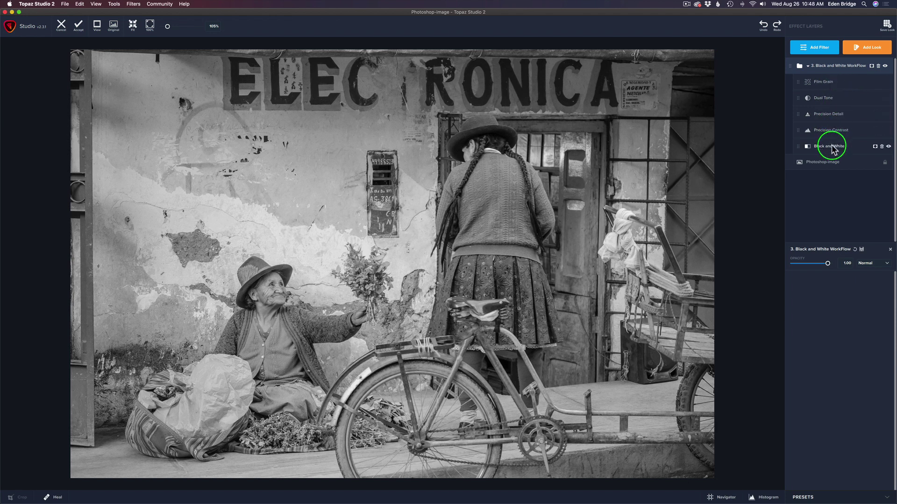
pyautogui.click(831, 146)
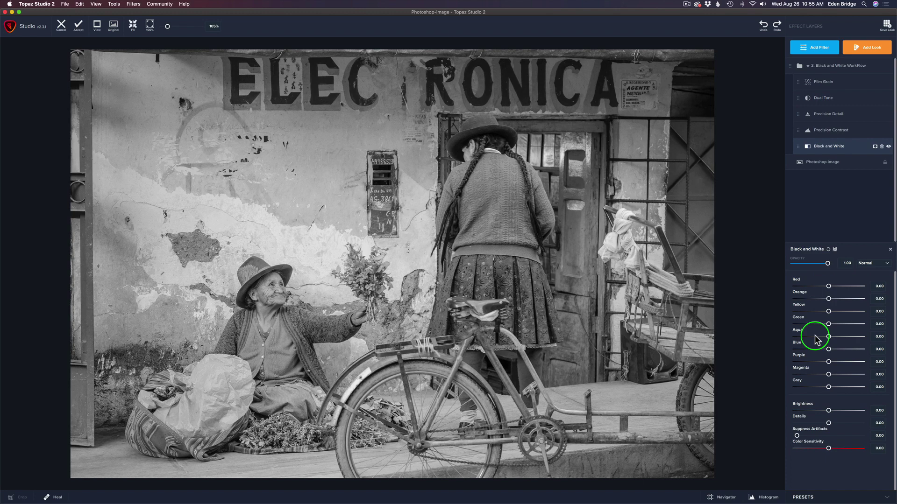
# - Lower Blue to -0.71 to darken the blue clothes, comparing against the colour original
pyautogui.click(746, 228)
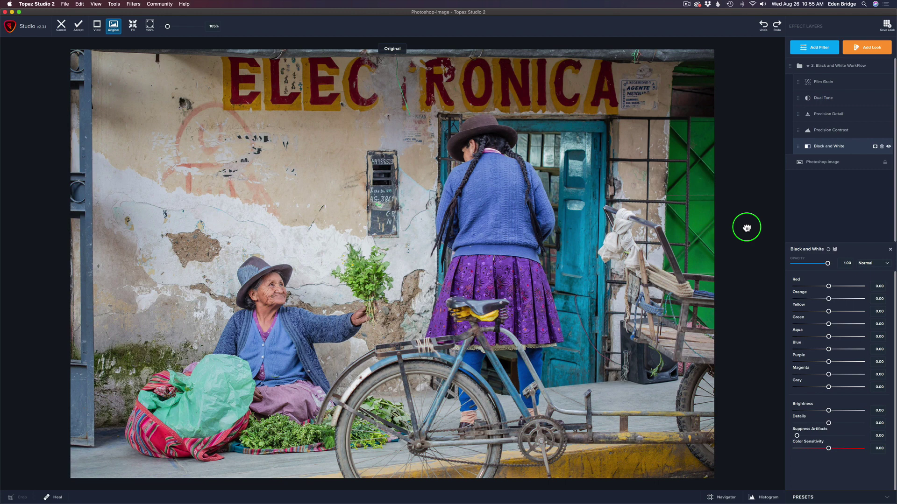
pyautogui.click(746, 228)
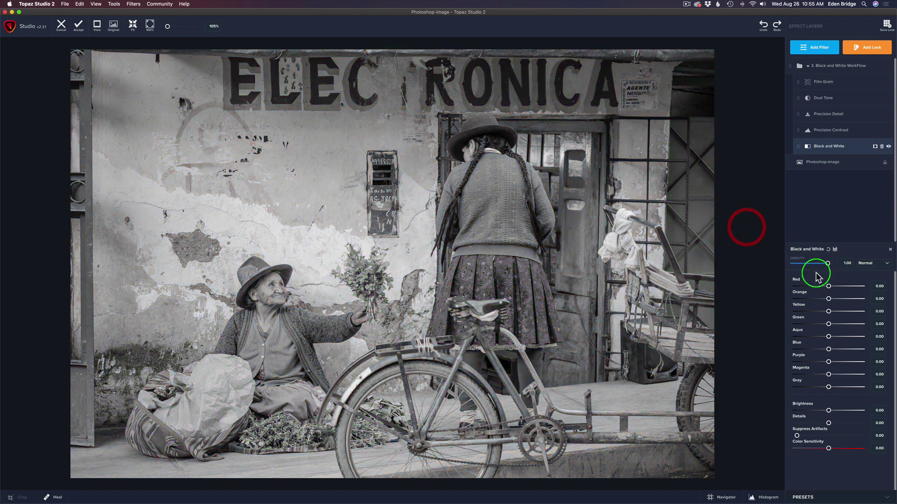
pyautogui.moveTo(828, 349); pyautogui.dragTo(806, 350)
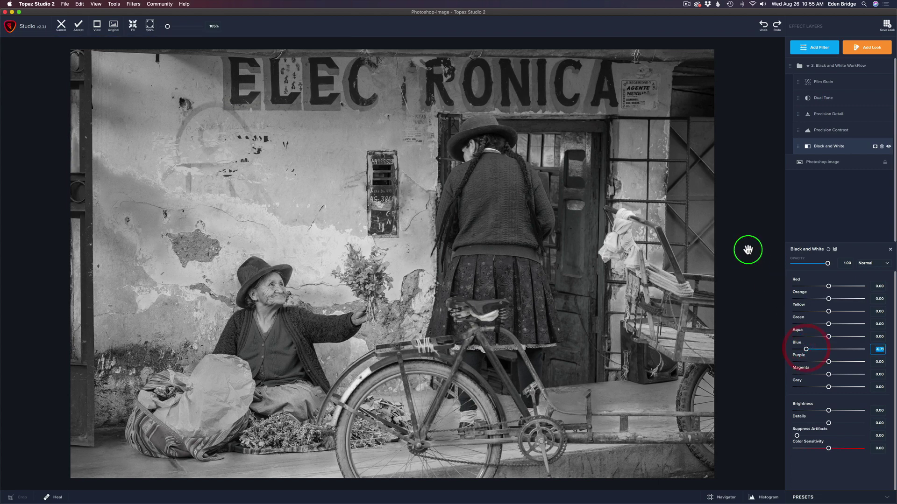
pyautogui.press('\\')
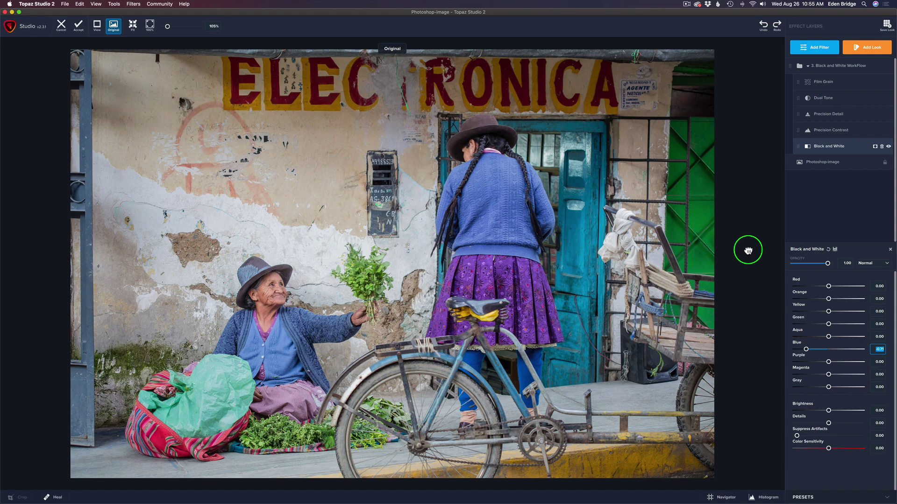
pyautogui.moveTo(748, 250); pyautogui.dragTo(581, 214)
pyautogui.click(441, 182)
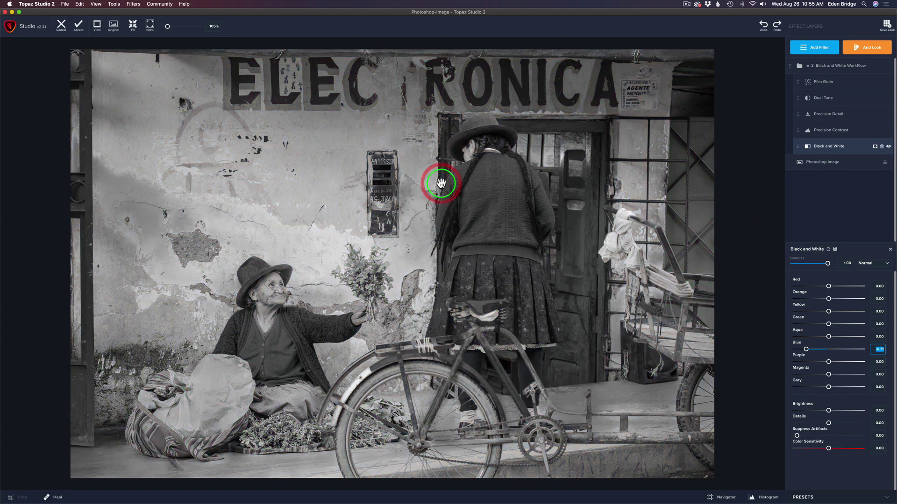
pyautogui.press('\\')
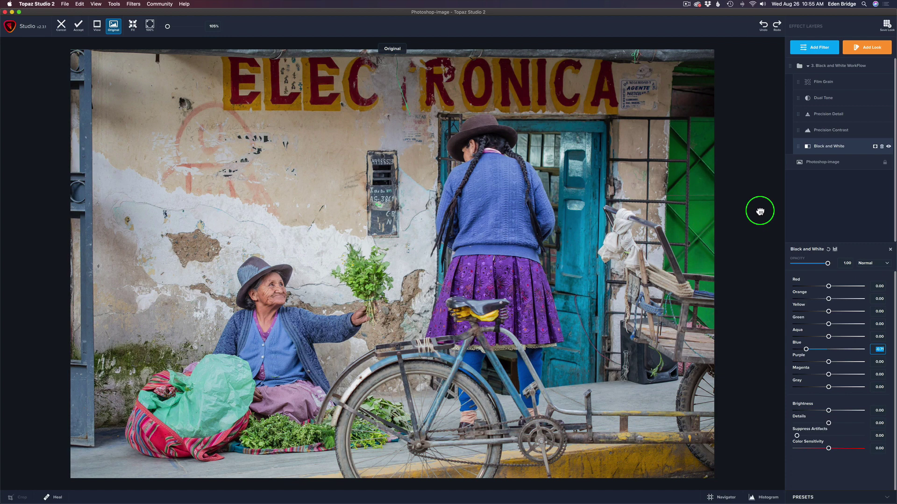
pyautogui.click(759, 211)
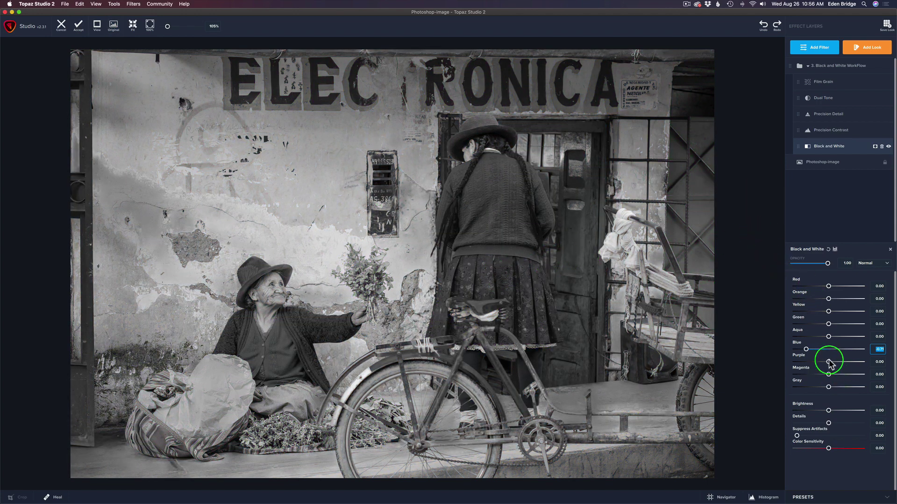
# - Raise Purple to 0.81 to lighten the purple skirt, then compare with the original
pyautogui.moveTo(829, 362); pyautogui.dragTo(858, 362)
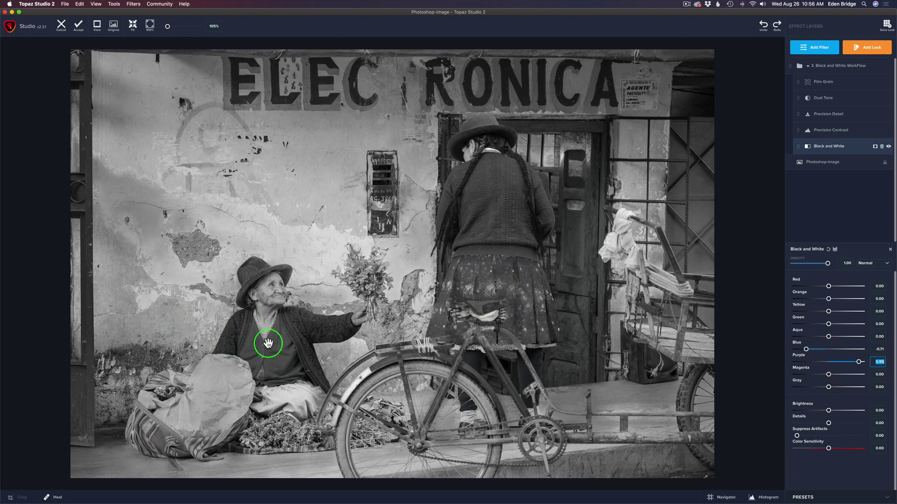
pyautogui.click(858, 362)
pyautogui.moveTo(860, 364); pyautogui.dragTo(856, 362)
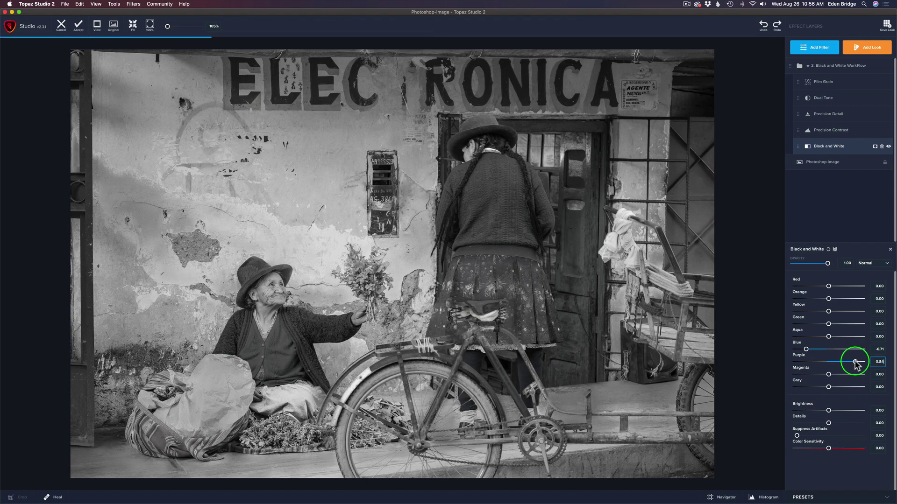
pyautogui.click(736, 263)
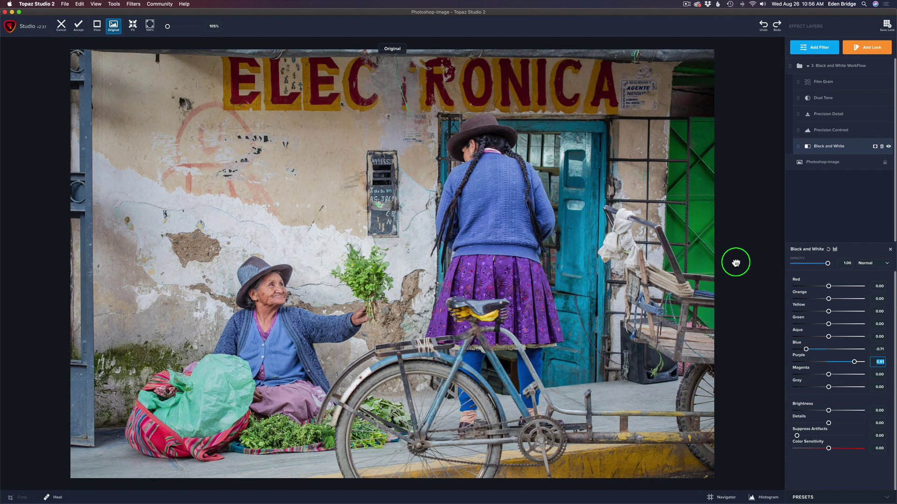
pyautogui.click(736, 263)
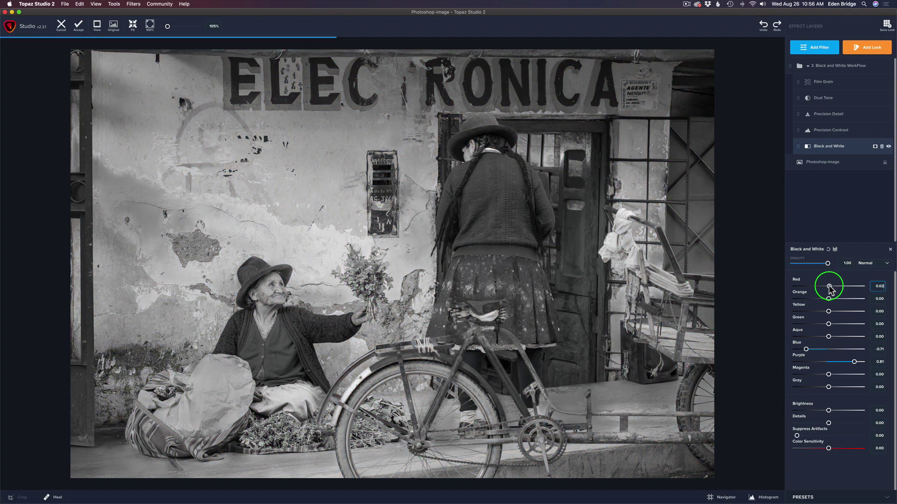
# - Adjust the Red channel back and forth, settling it around -0.79
pyautogui.moveTo(829, 289); pyautogui.dragTo(858, 289)
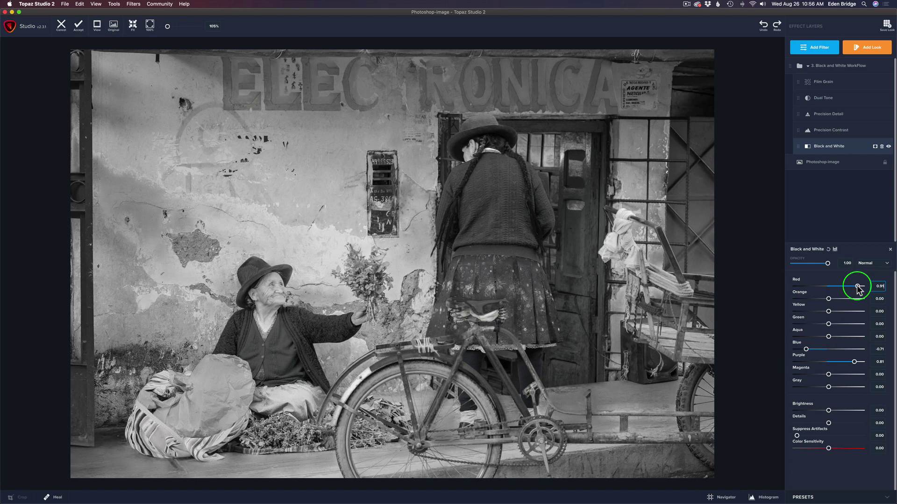
pyautogui.click(857, 289)
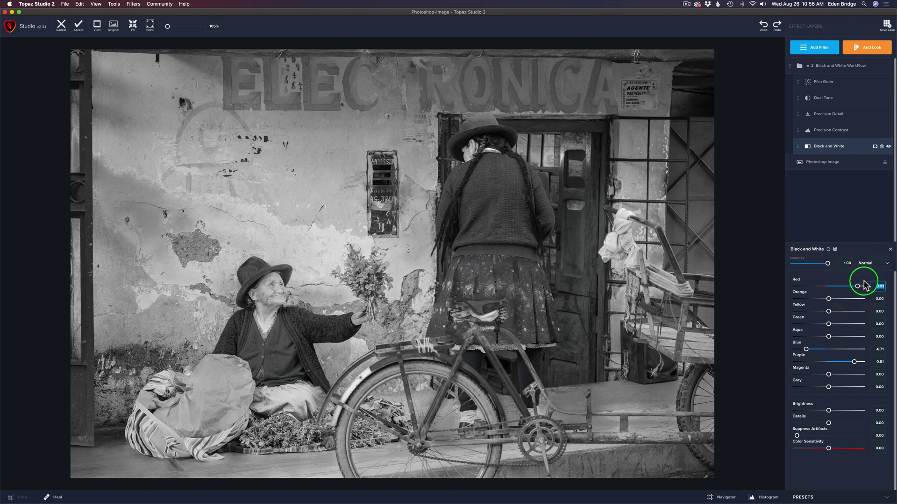
pyautogui.moveTo(858, 288); pyautogui.dragTo(810, 286)
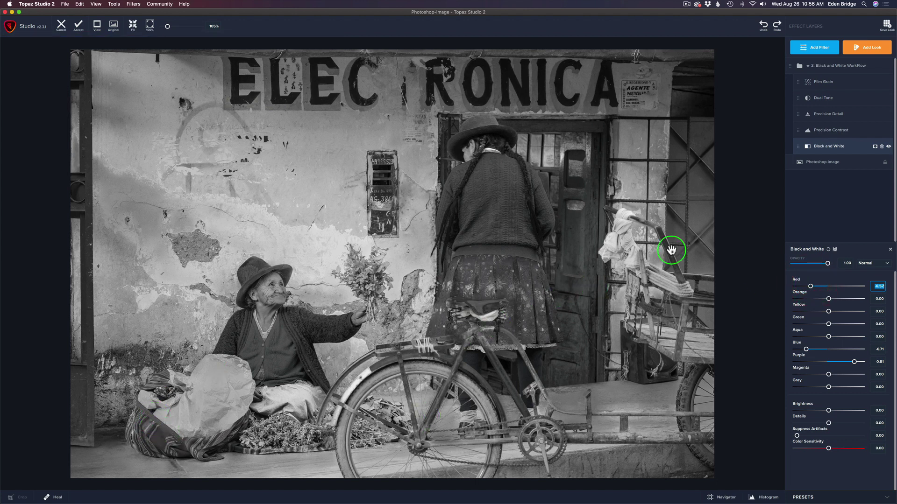
pyautogui.moveTo(811, 287)
pyautogui.mouseDown()
pyautogui.moveTo(818, 288)
pyautogui.moveTo(771, 284)
pyautogui.moveTo(815, 292)
pyautogui.moveTo(807, 292)
pyautogui.mouseUp()
pyautogui.moveTo(598, 156); pyautogui.dragTo(736, 225)
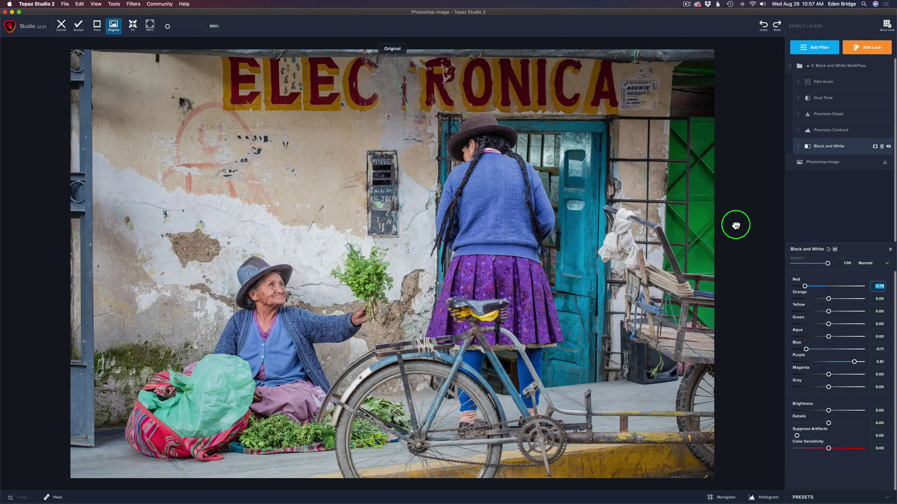
pyautogui.moveTo(736, 225); pyautogui.dragTo(734, 225)
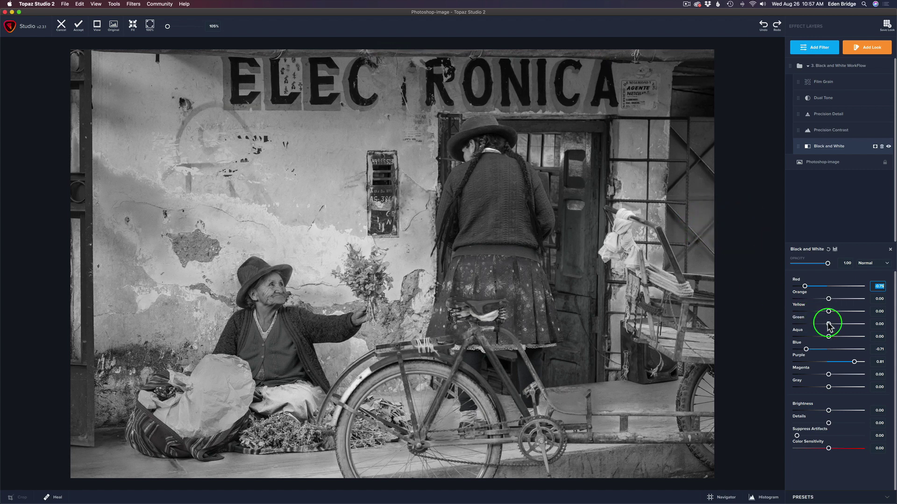
# - Set Green to -0.60 and compare the mix against the colour original
pyautogui.moveTo(828, 325); pyautogui.dragTo(844, 327)
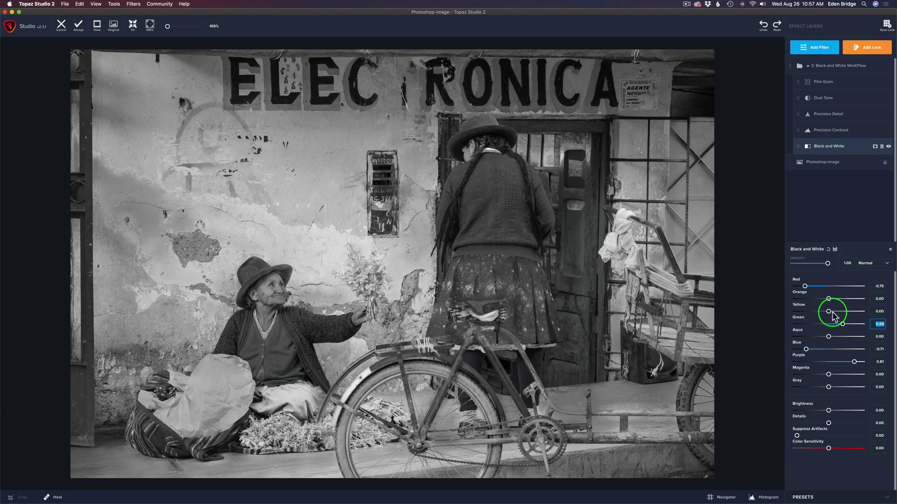
pyautogui.moveTo(842, 325); pyautogui.dragTo(807, 325)
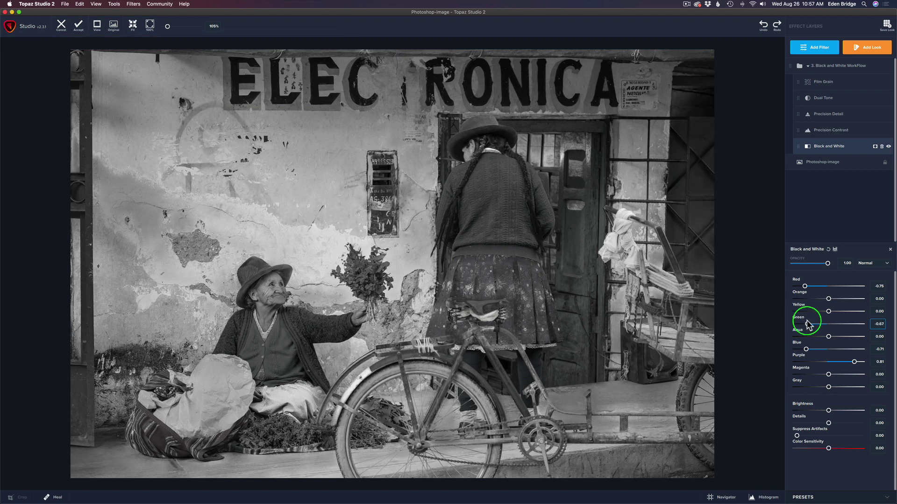
pyautogui.moveTo(809, 325); pyautogui.dragTo(811, 326)
pyautogui.click(811, 325)
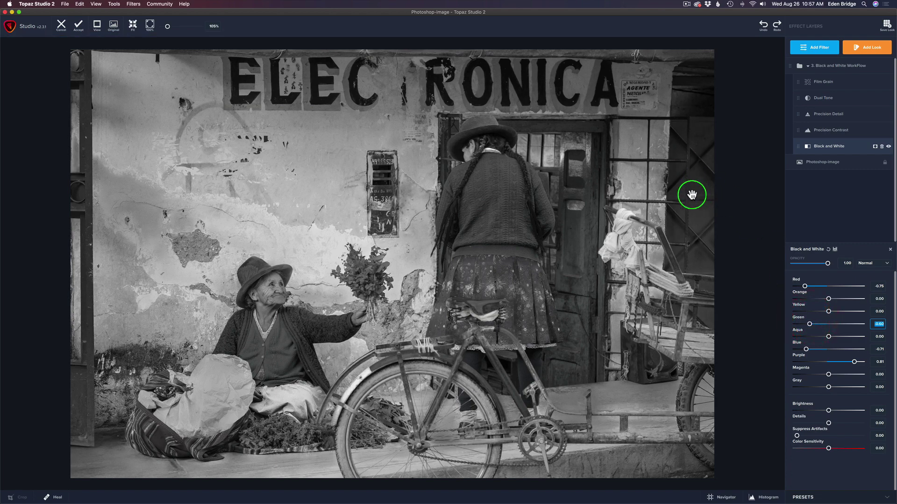
pyautogui.click(739, 203)
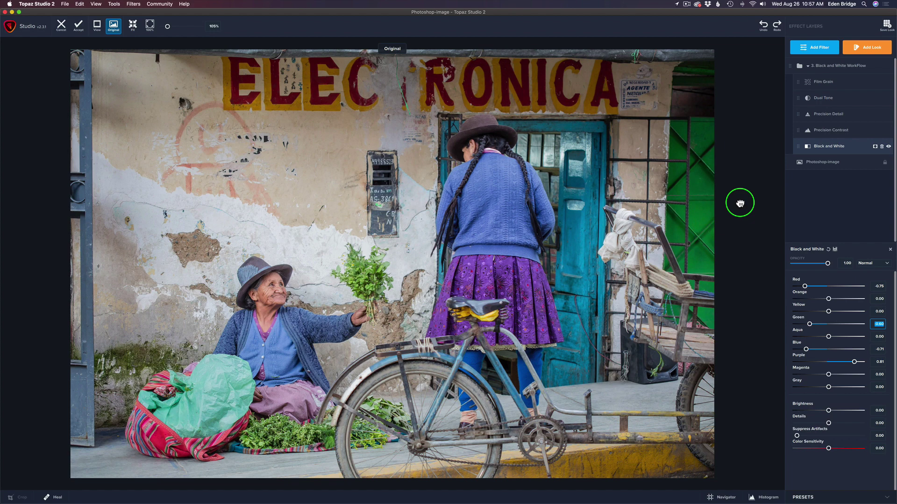
# - Set Orange to 0.14, resetting the channel after mistaken drags
pyautogui.click(813, 298)
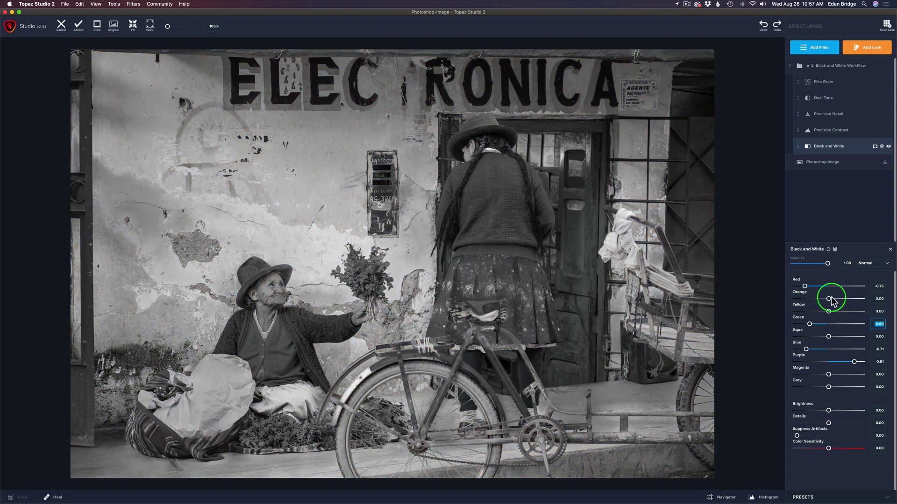
pyautogui.moveTo(829, 299); pyautogui.dragTo(810, 299)
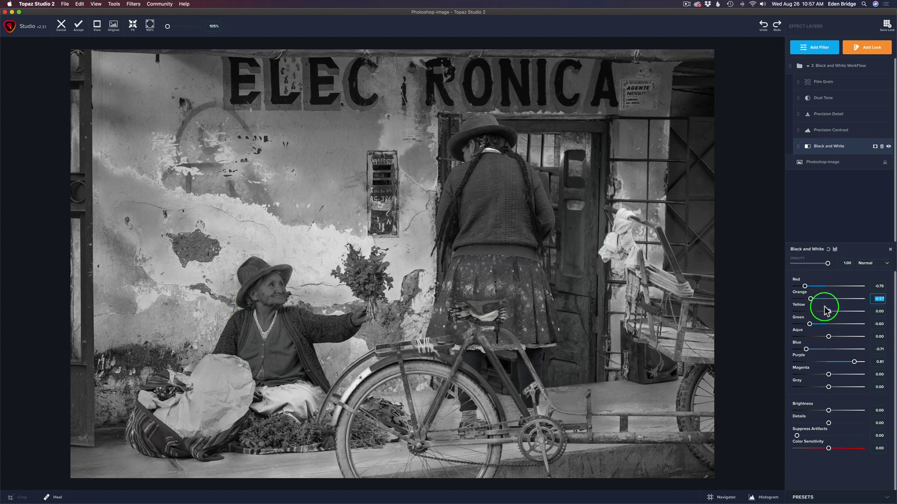
pyautogui.doubleClick(799, 295)
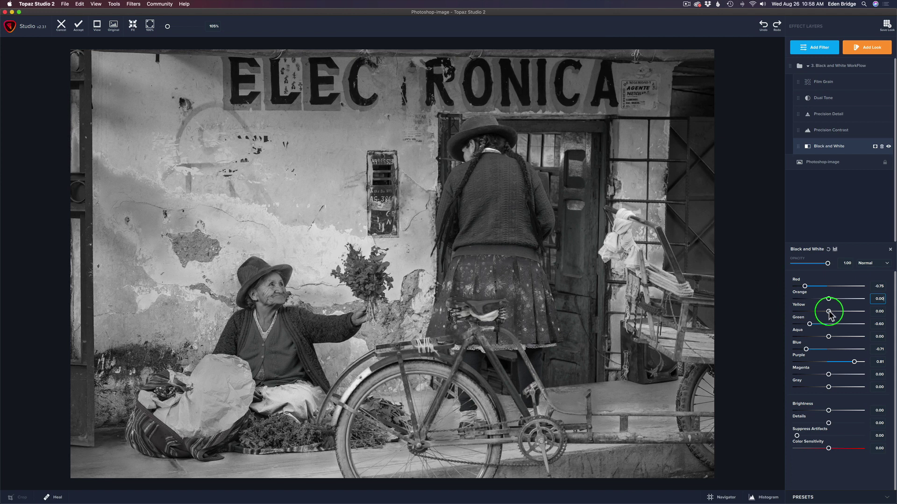
pyautogui.moveTo(828, 312); pyautogui.dragTo(800, 298)
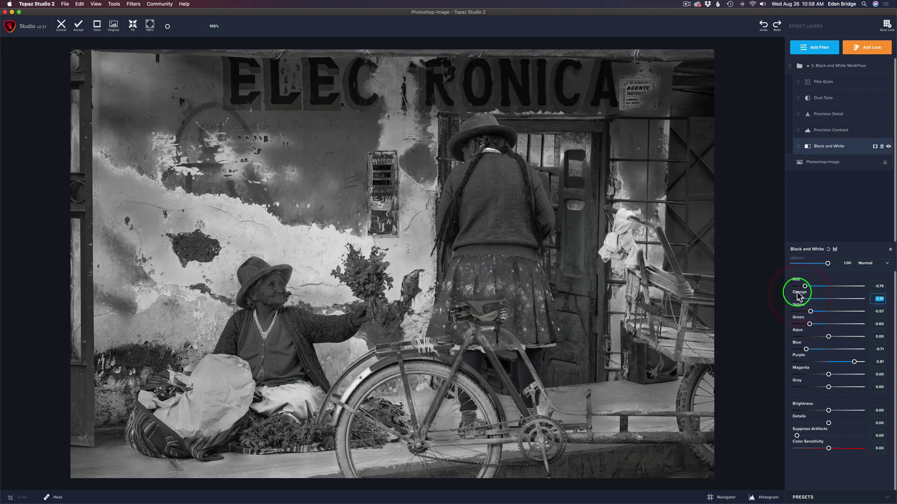
pyautogui.doubleClick(800, 299)
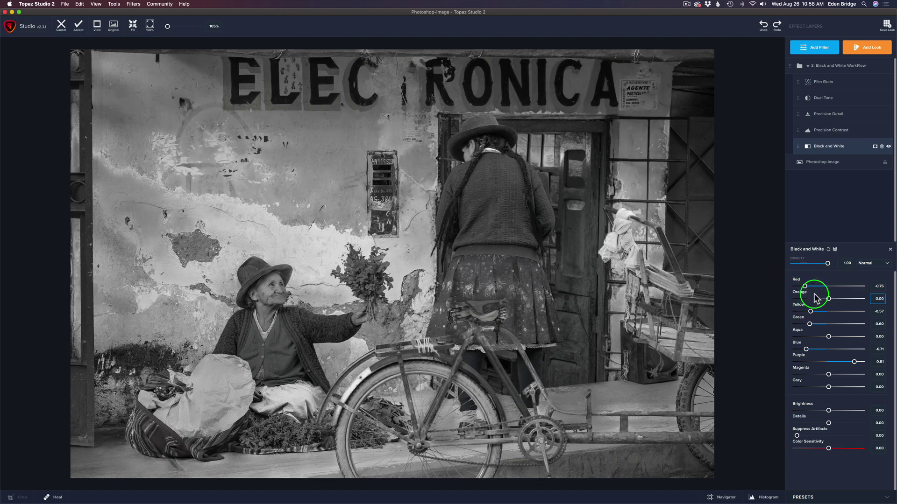
pyautogui.moveTo(828, 300); pyautogui.dragTo(836, 302)
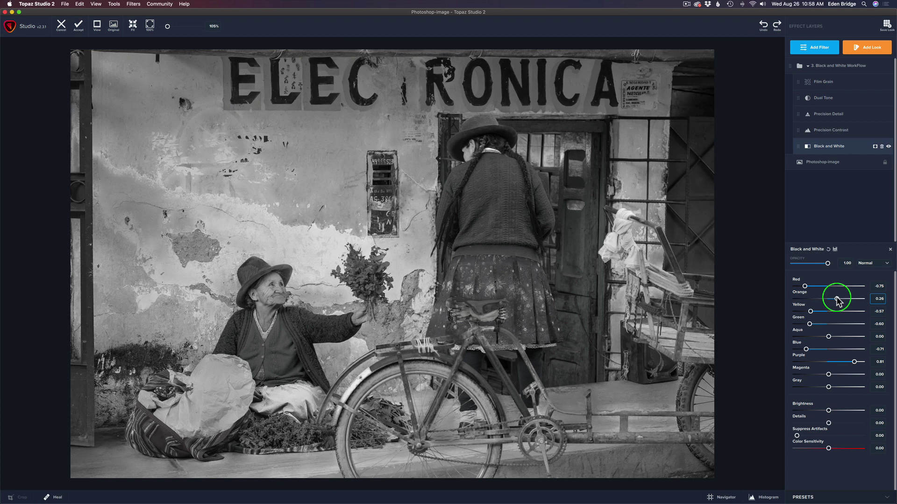
pyautogui.moveTo(837, 299); pyautogui.dragTo(833, 299)
# - Darken Yellow to -0.76 and Blue further to -0.87
pyautogui.moveTo(811, 311); pyautogui.dragTo(804, 312)
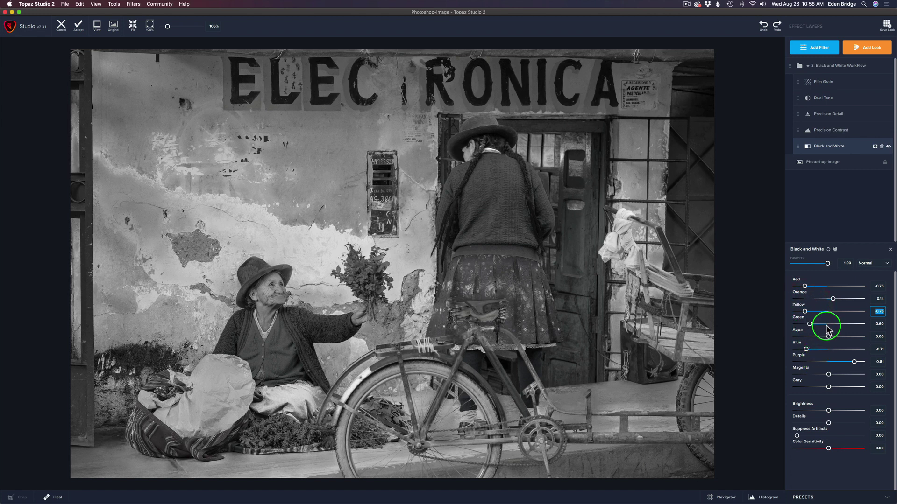
pyautogui.click(805, 348)
pyautogui.moveTo(806, 349); pyautogui.dragTo(801, 350)
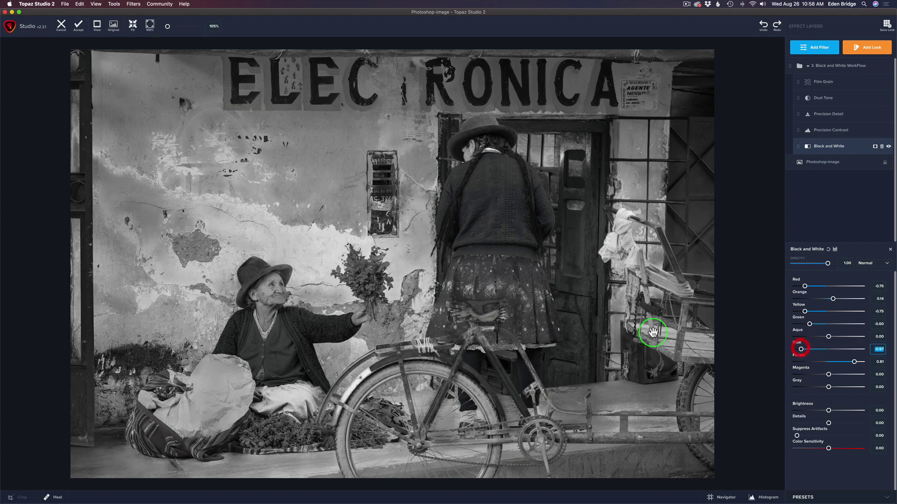
# - Increase Suppress Artifacts to 0.36 while inspecting the noise zoomed in
pyautogui.scroll(2, 486, 297)
pyautogui.scroll(5, 486, 297)
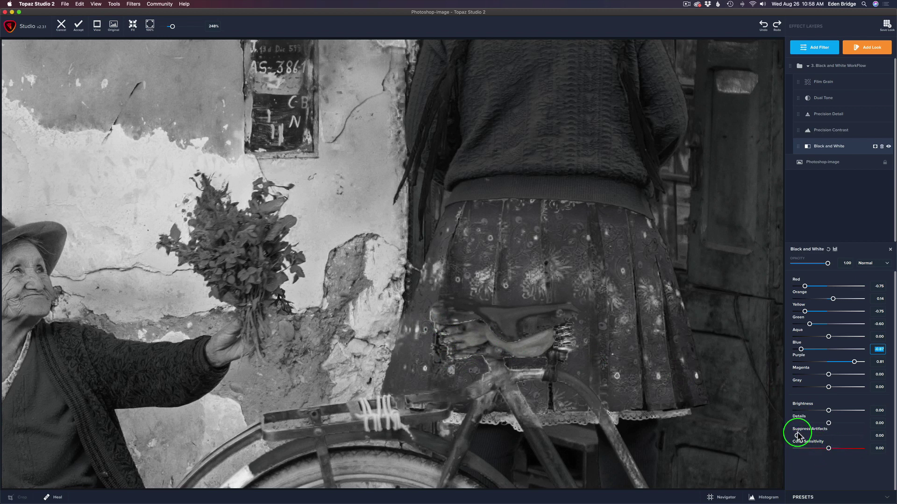
pyautogui.moveTo(796, 436); pyautogui.dragTo(819, 436)
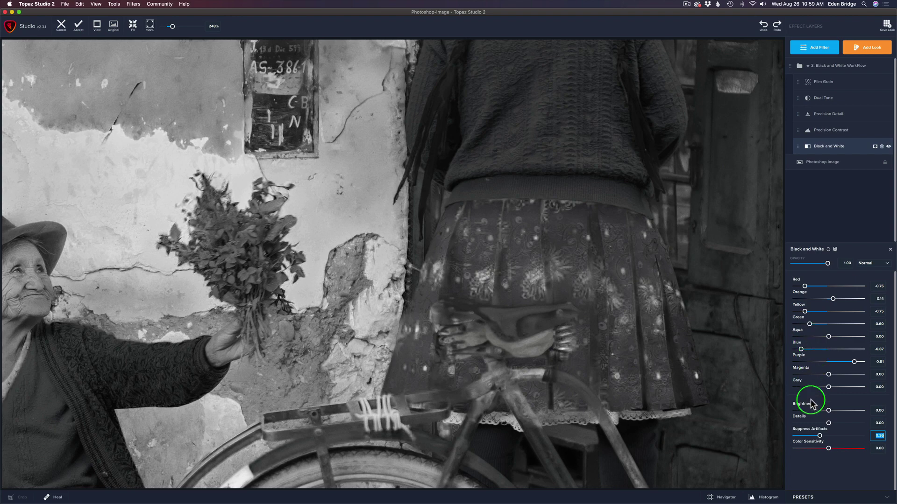
pyautogui.scroll(-5, 664, 327)
pyautogui.scroll(-4, 665, 327)
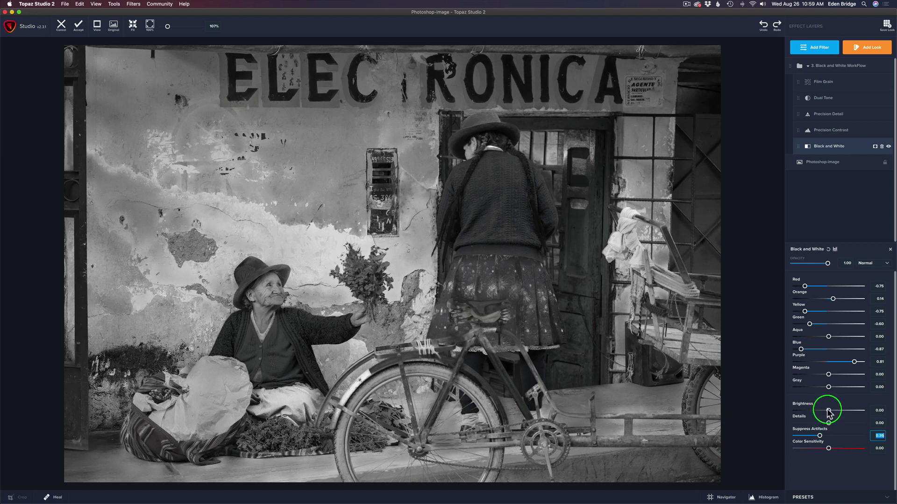
# - Try a slight Color Sensitivity increase, then flip to the colour original and back
pyautogui.moveTo(813, 452)
pyautogui.mouseDown()
pyautogui.moveTo(839, 451)
pyautogui.moveTo(813, 446)
pyautogui.moveTo(829, 448)
pyautogui.mouseUp()
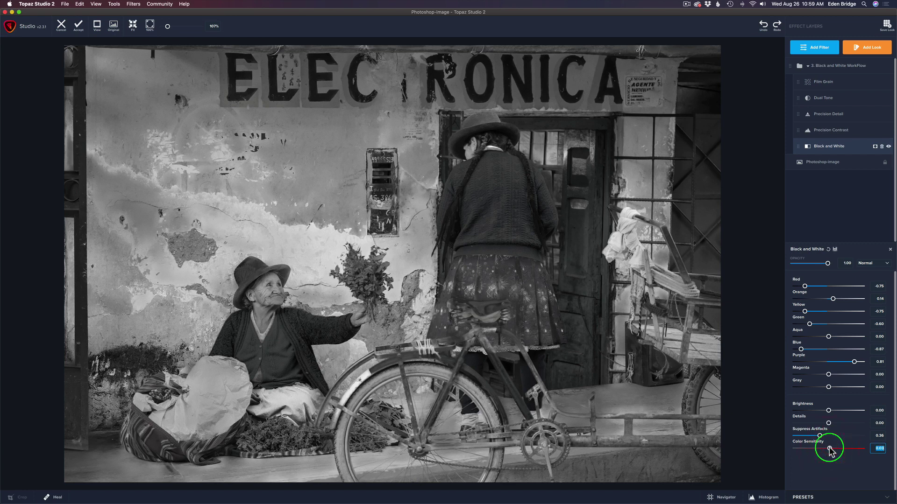
pyautogui.press('o')
pyautogui.click(750, 237)
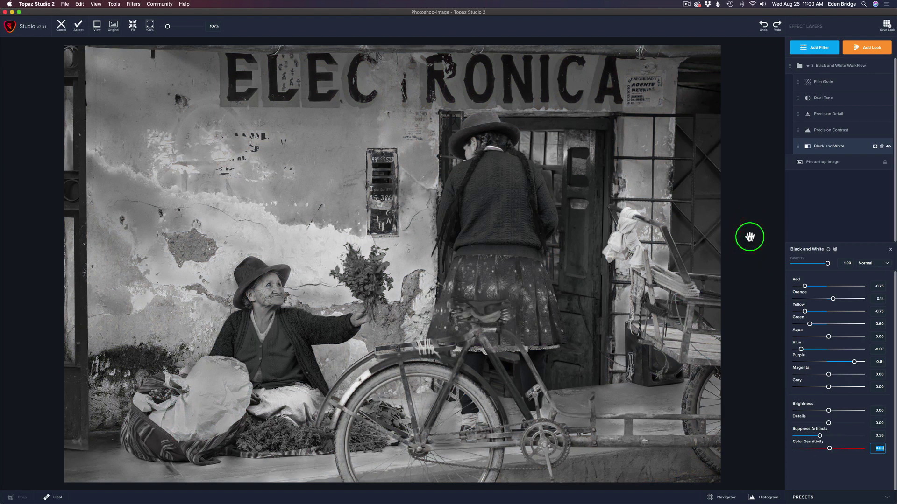
# - Raise Precision Contrast to Micro 0.39, Low 0.44, Medium 0.49 and High about 0.38
pyautogui.click(834, 136)
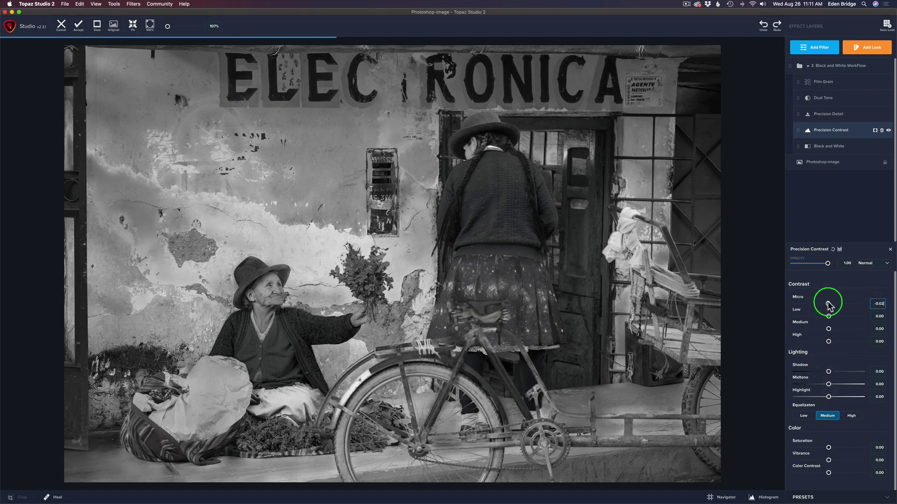
pyautogui.moveTo(830, 306); pyautogui.dragTo(840, 308)
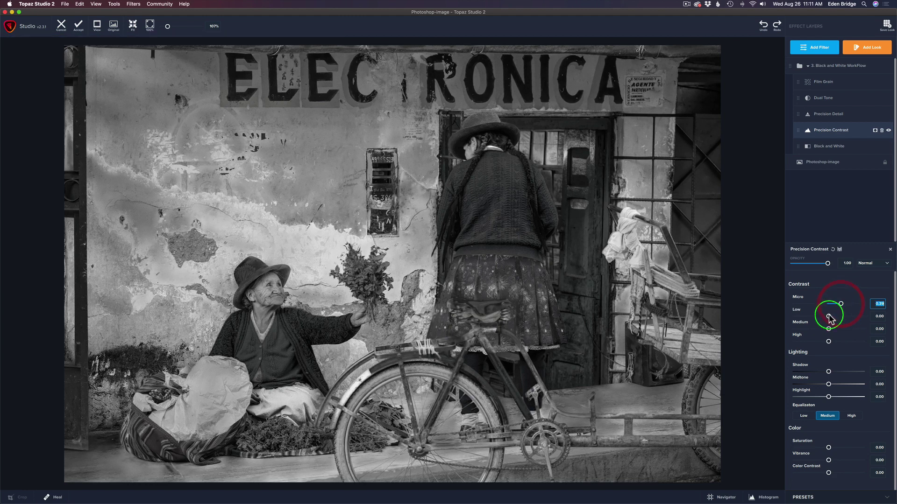
pyautogui.moveTo(828, 316); pyautogui.dragTo(842, 319)
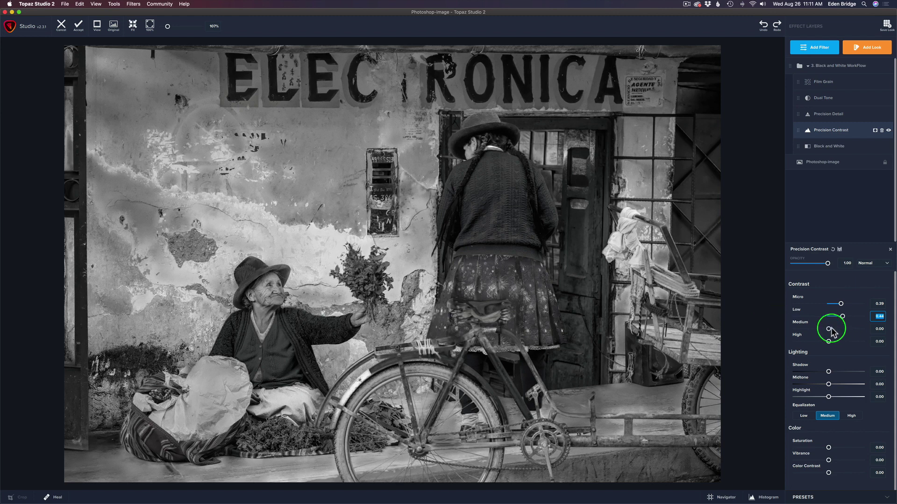
pyautogui.moveTo(829, 330)
pyautogui.mouseDown()
pyautogui.moveTo(861, 332)
pyautogui.moveTo(845, 331)
pyautogui.mouseUp()
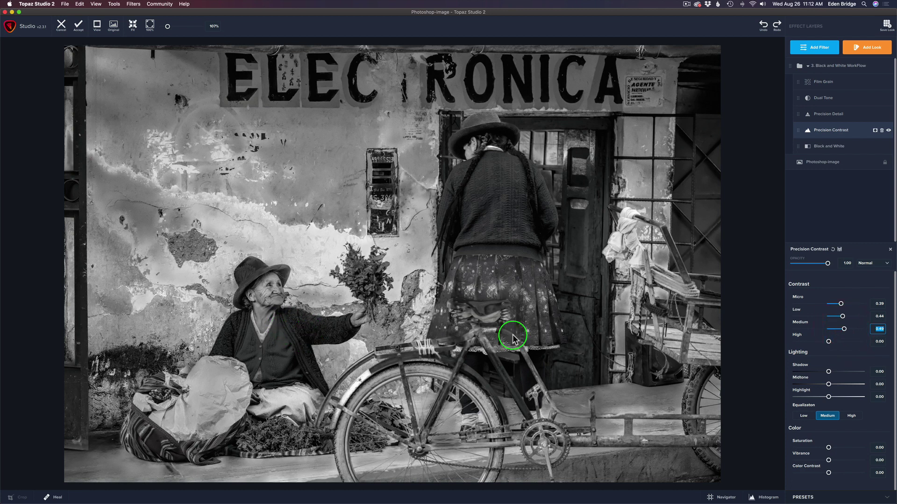
pyautogui.moveTo(828, 342); pyautogui.dragTo(840, 342)
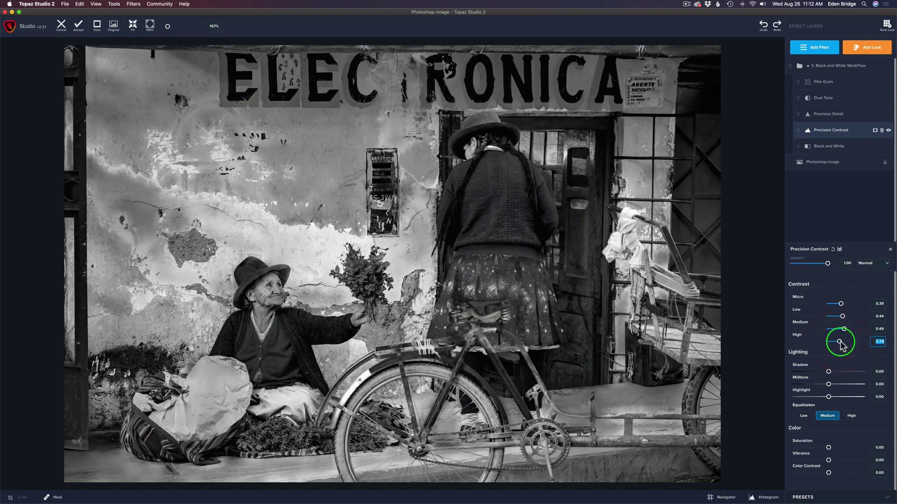
pyautogui.click(888, 131)
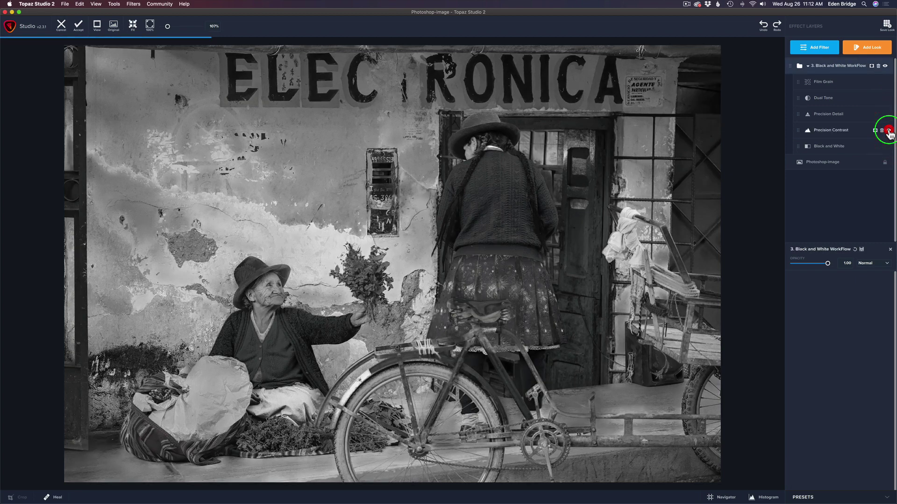
pyautogui.click(888, 131)
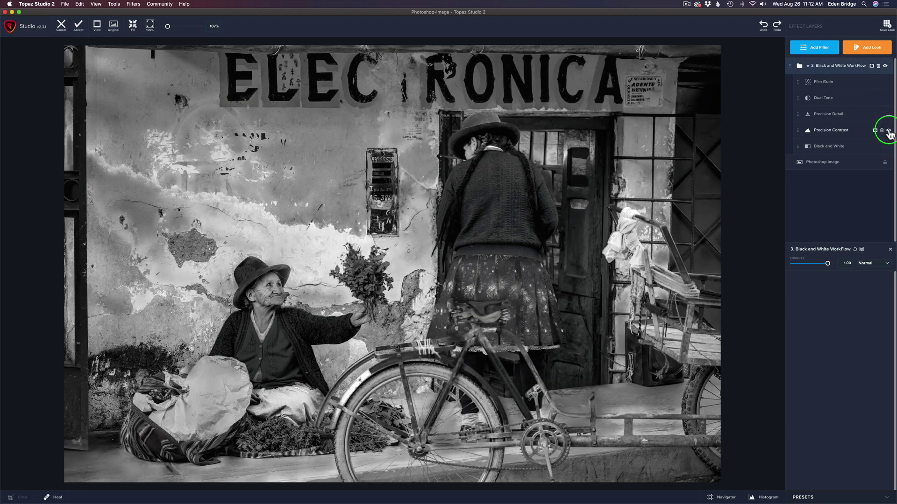
pyautogui.click(841, 131)
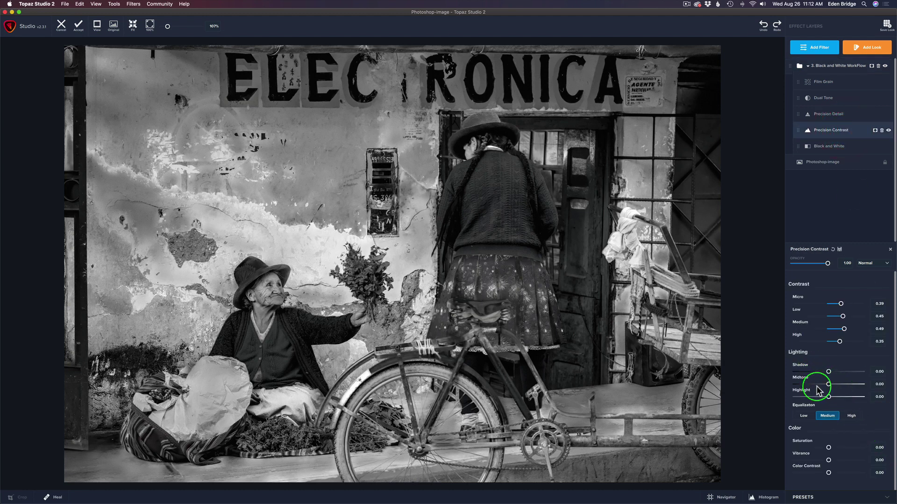
pyautogui.click(804, 417)
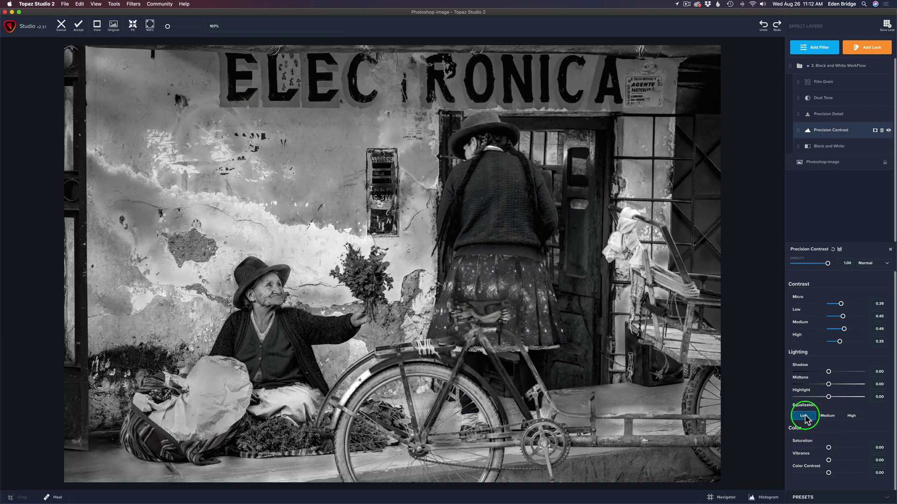
pyautogui.click(852, 416)
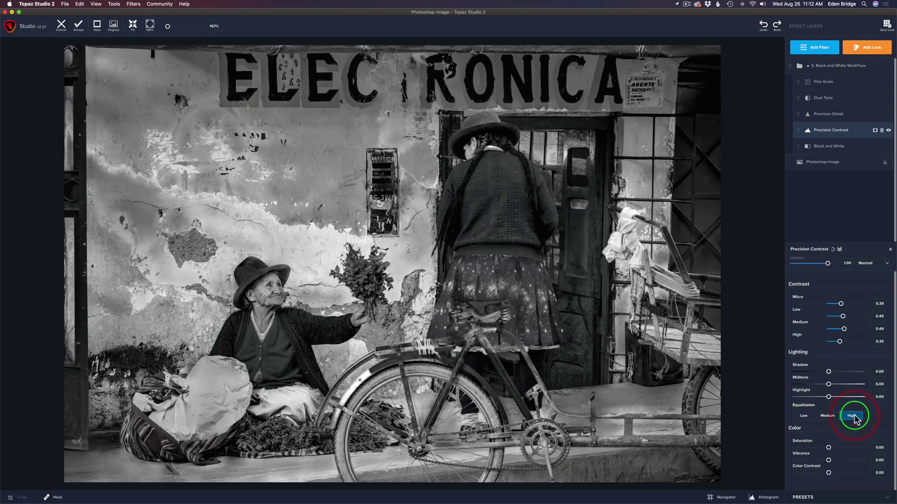
pyautogui.click(828, 416)
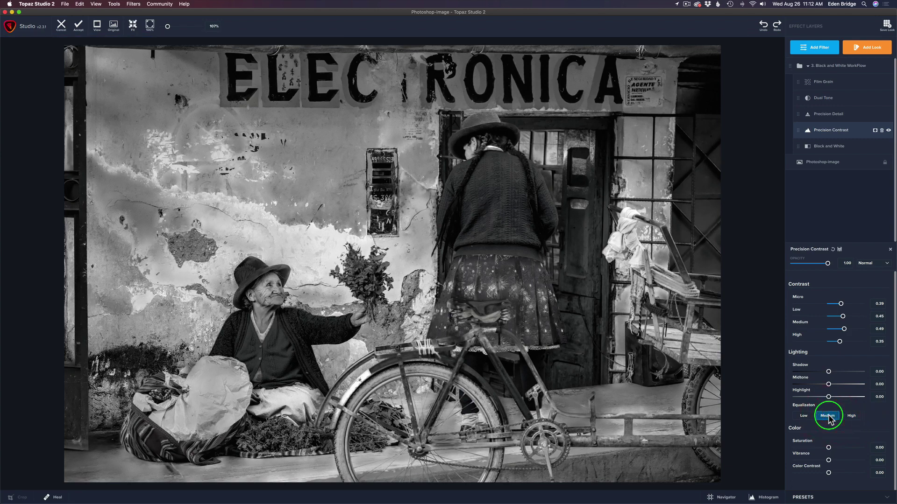
pyautogui.click(853, 416)
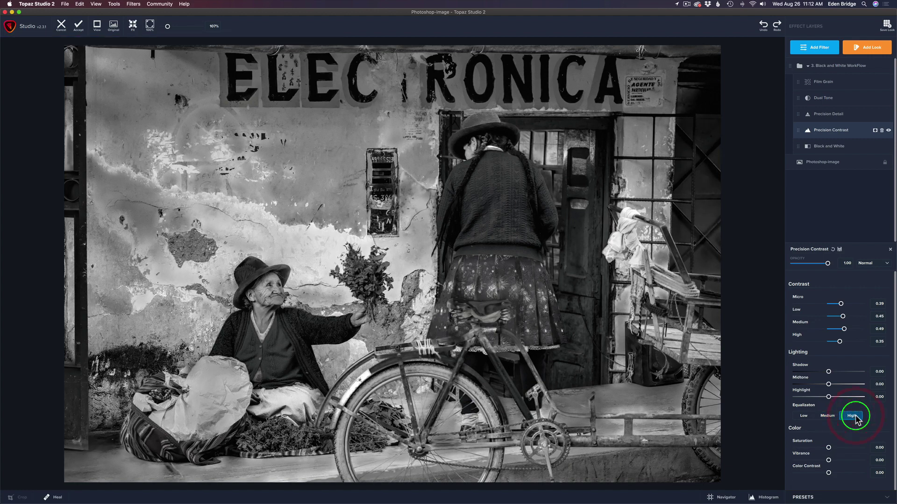
pyautogui.click(827, 416)
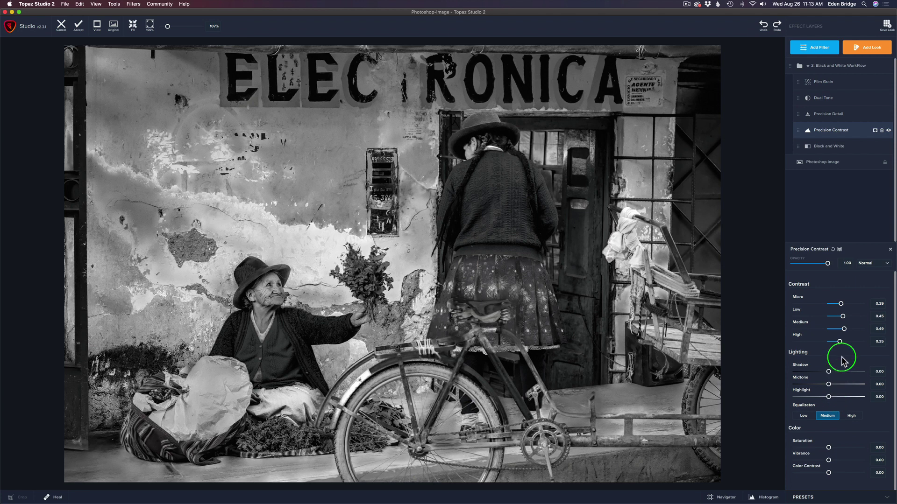
# - Set Precision Detail's Overall Small Detail to 0.23
pyautogui.click(838, 114)
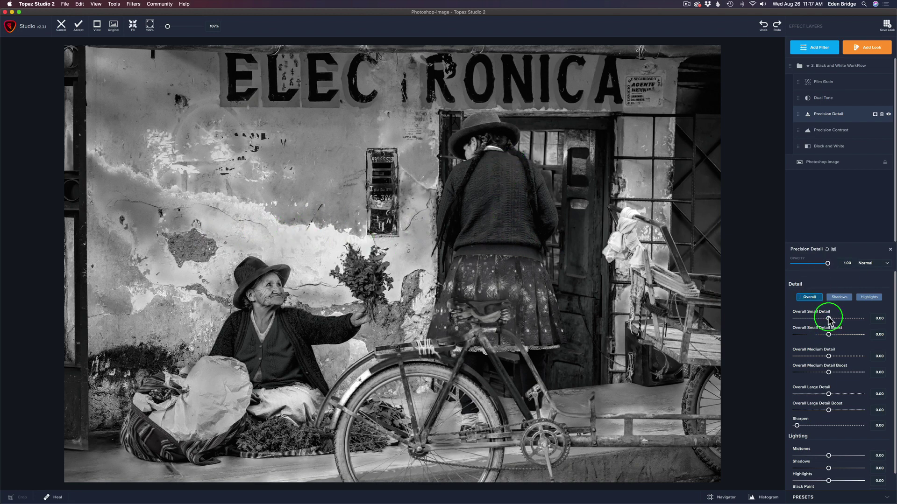
pyautogui.moveTo(828, 319); pyautogui.dragTo(833, 319)
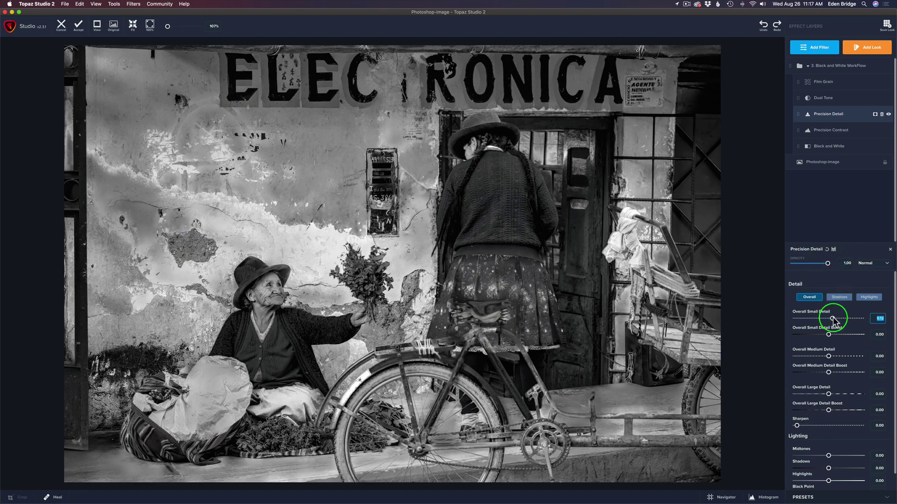
pyautogui.moveTo(833, 320); pyautogui.dragTo(836, 321)
pyautogui.moveTo(364, 290); pyautogui.dragTo(274, 293)
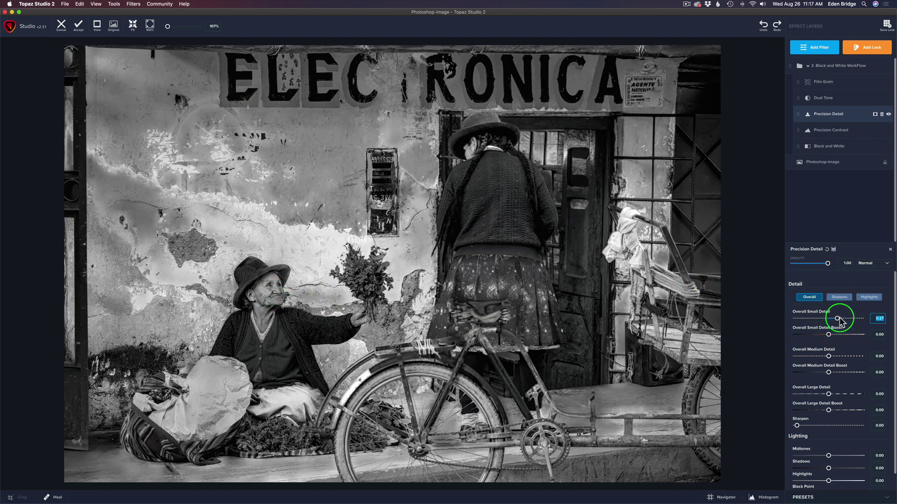
pyautogui.moveTo(839, 321); pyautogui.dragTo(837, 321)
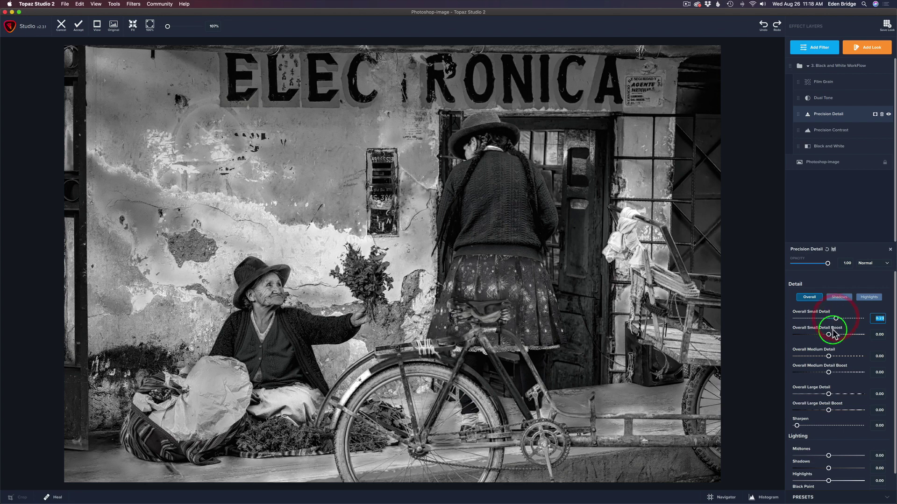
pyautogui.click(836, 322)
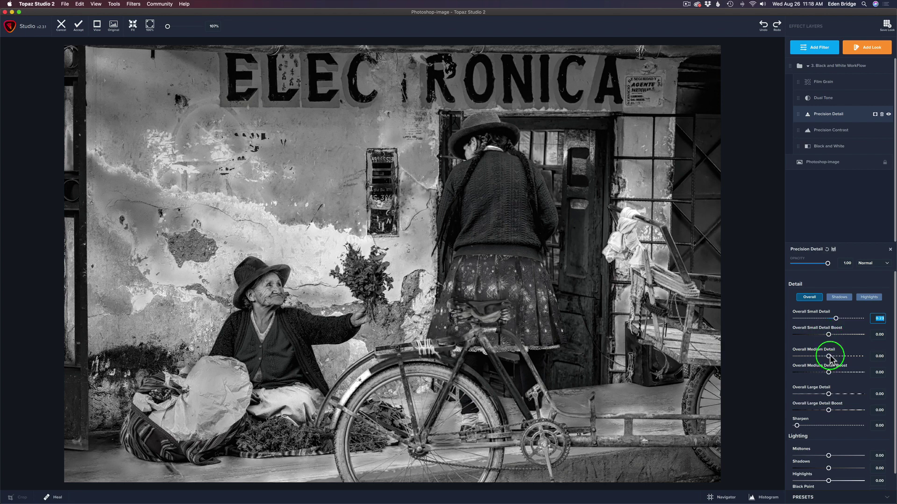
# - Raise Overall Medium Detail to 0.15 and Overall Large Detail to about 0.13
pyautogui.moveTo(830, 358); pyautogui.dragTo(835, 361)
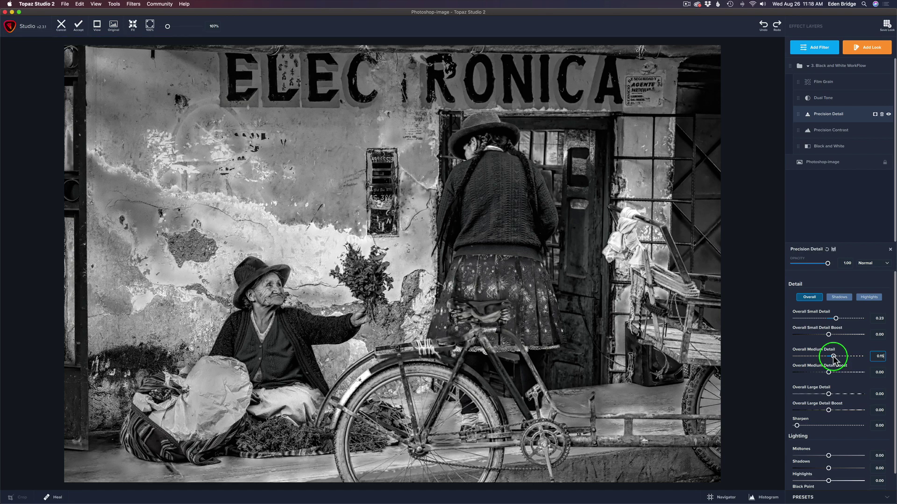
pyautogui.click(829, 393)
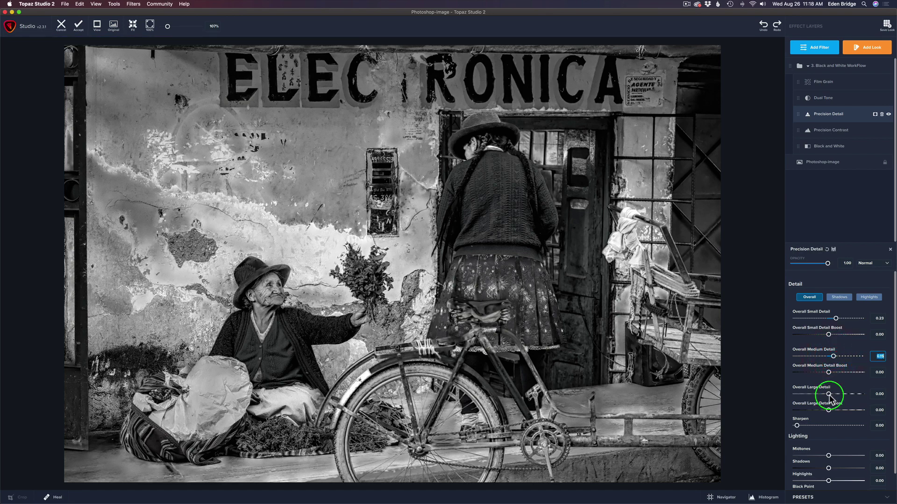
pyautogui.moveTo(830, 396)
pyautogui.mouseDown()
pyautogui.moveTo(840, 396)
pyautogui.moveTo(832, 396)
pyautogui.mouseUp()
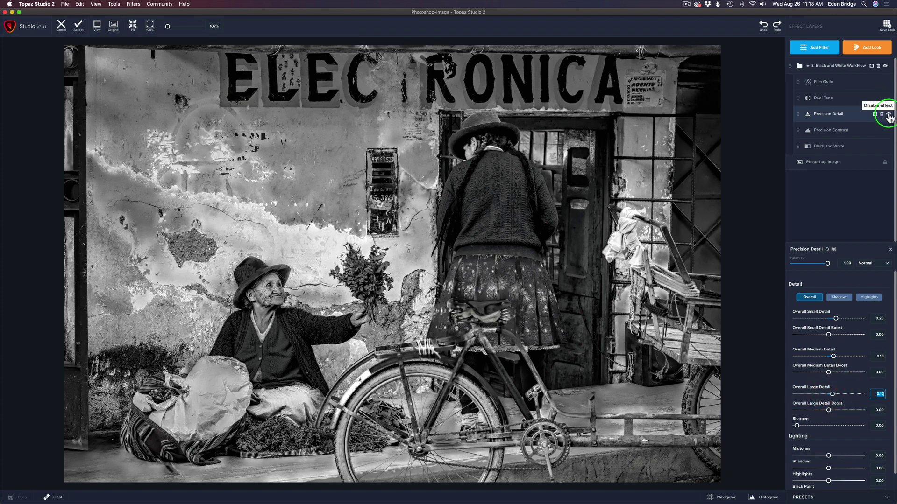
pyautogui.click(888, 115)
pyautogui.click(888, 115)
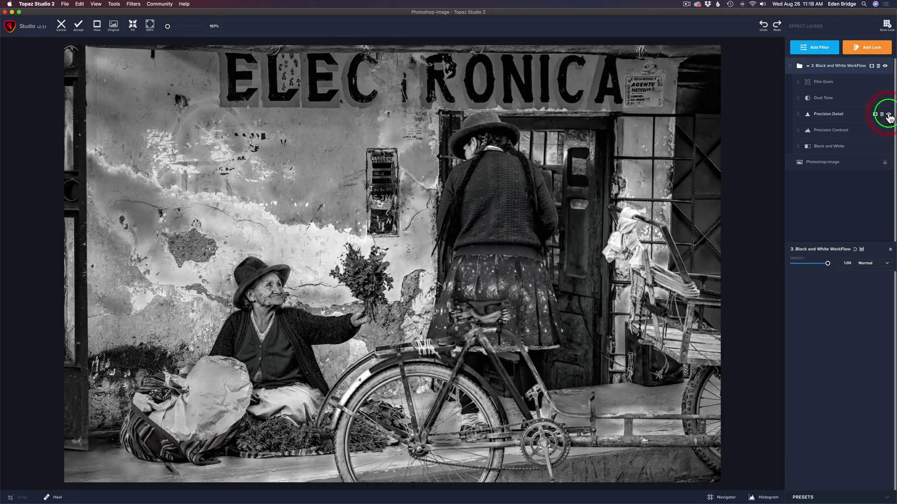
pyautogui.click(827, 114)
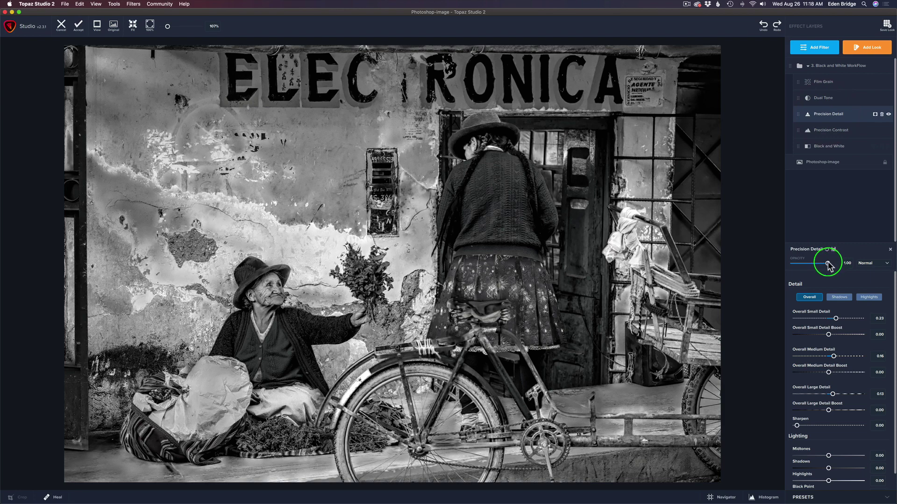
pyautogui.moveTo(827, 264); pyautogui.dragTo(826, 265)
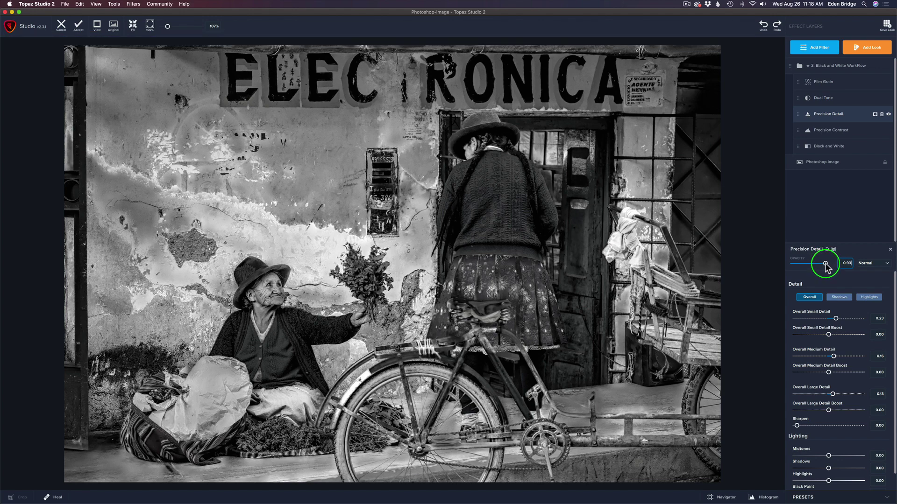
pyautogui.moveTo(825, 266); pyautogui.dragTo(843, 266)
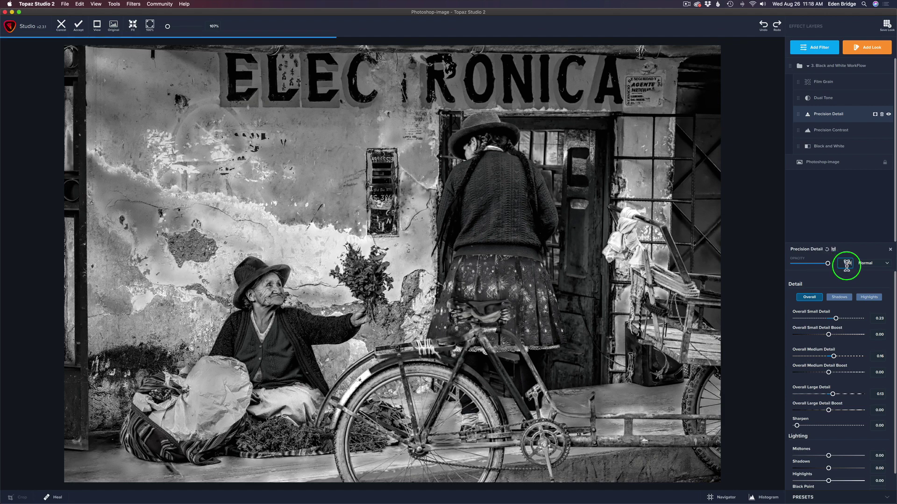
pyautogui.click(846, 263)
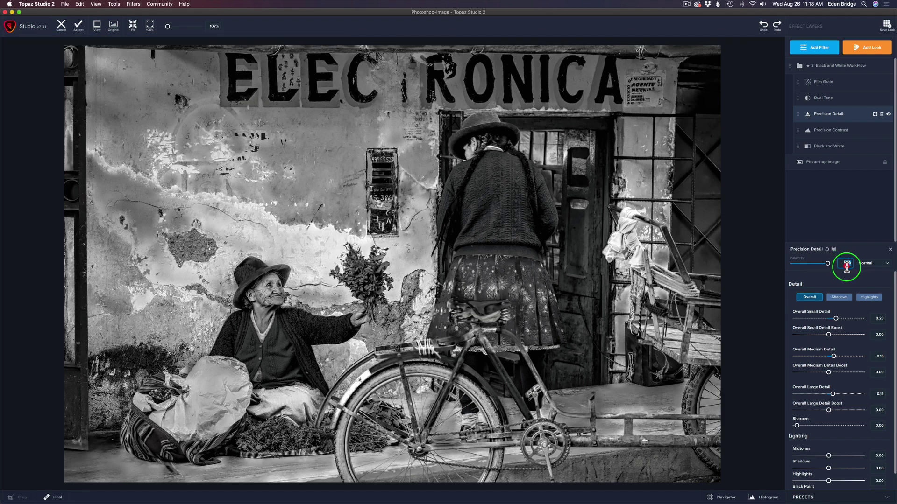
# - In Precision Detail's Shadows tab, set Small, Medium and Large Details to 0.13, 0.12, 0.13
pyautogui.click(844, 298)
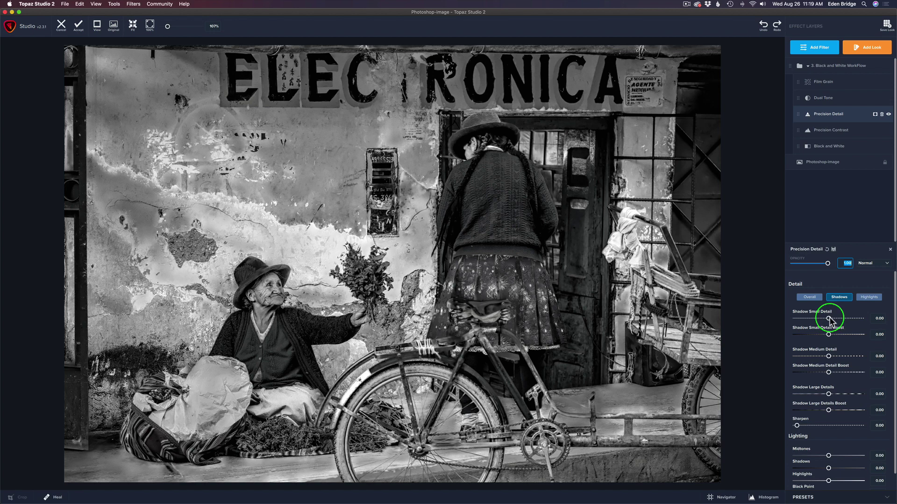
pyautogui.moveTo(829, 320); pyautogui.dragTo(833, 321)
pyautogui.moveTo(829, 357); pyautogui.dragTo(834, 391)
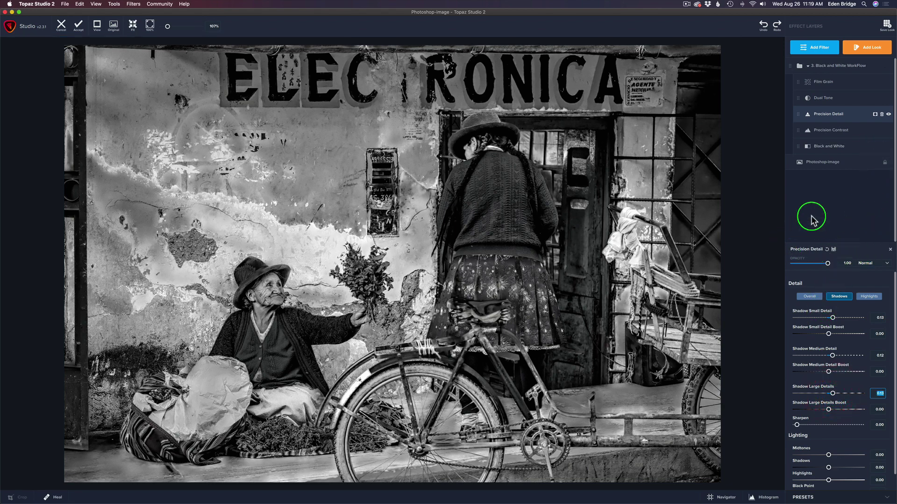
# - Lower Precision Detail's opacity to about 0.55, comparing the layer hidden and shown
pyautogui.click(888, 114)
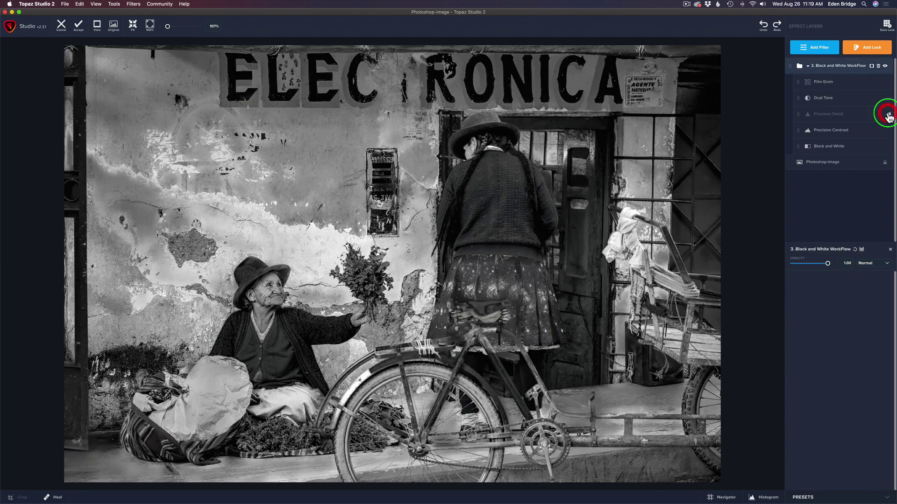
pyautogui.click(888, 114)
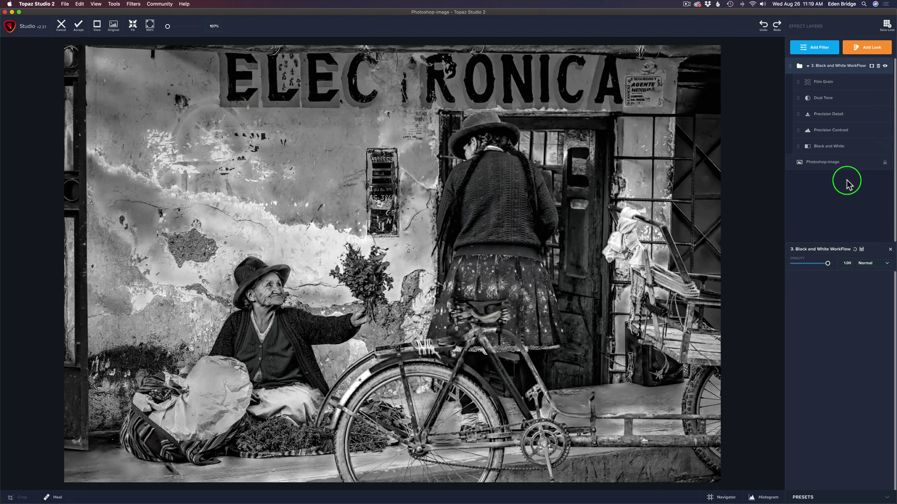
pyautogui.click(836, 114)
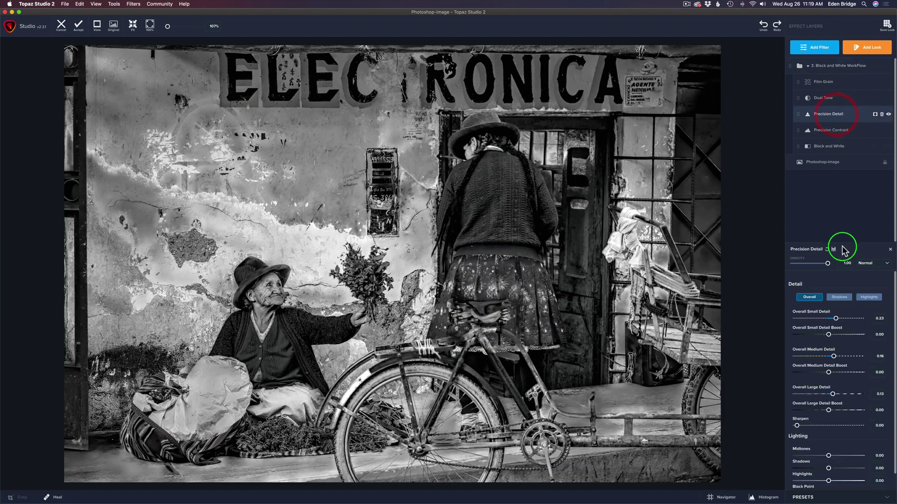
pyautogui.moveTo(827, 265); pyautogui.dragTo(779, 258)
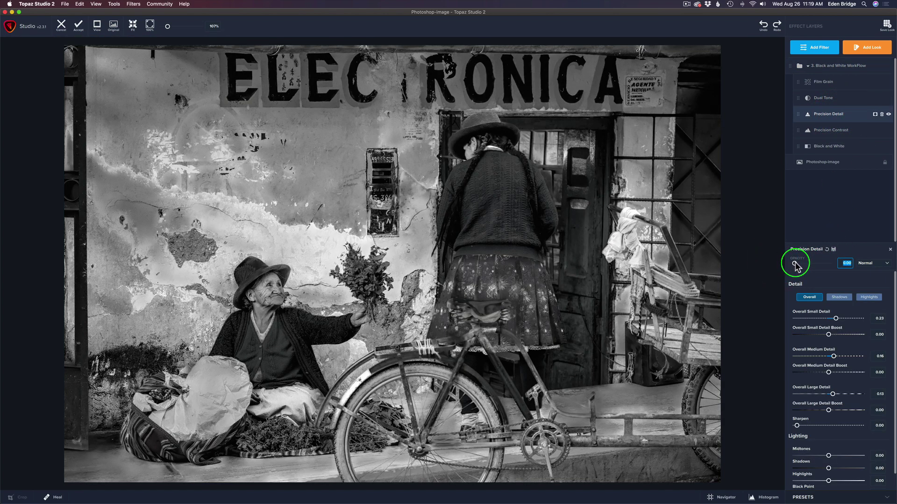
pyautogui.moveTo(796, 264); pyautogui.dragTo(816, 267)
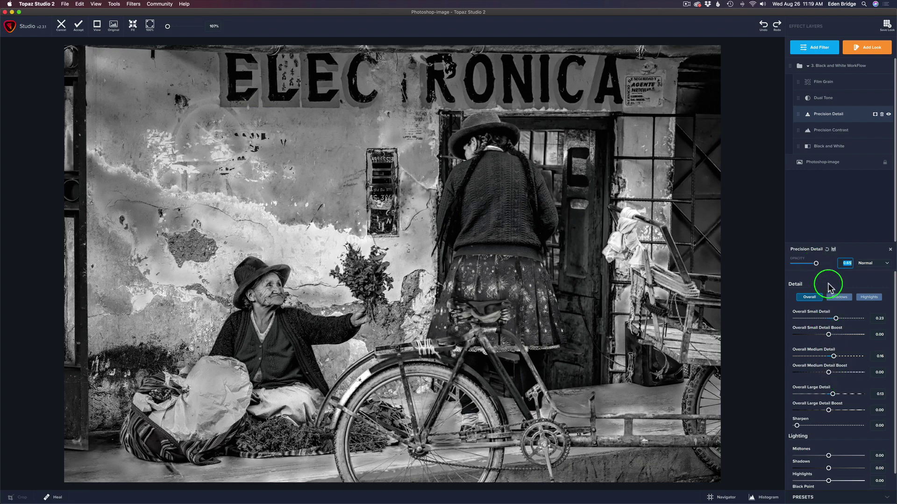
pyautogui.moveTo(816, 264); pyautogui.dragTo(813, 264)
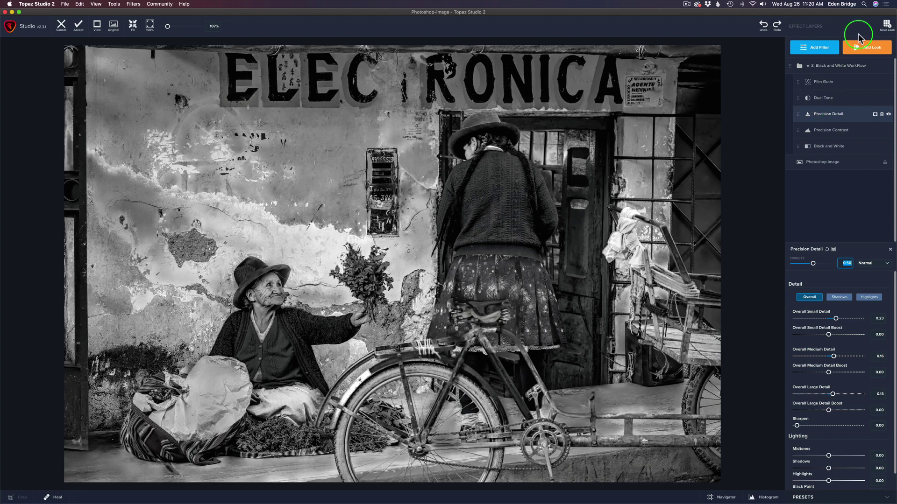
pyautogui.click(888, 115)
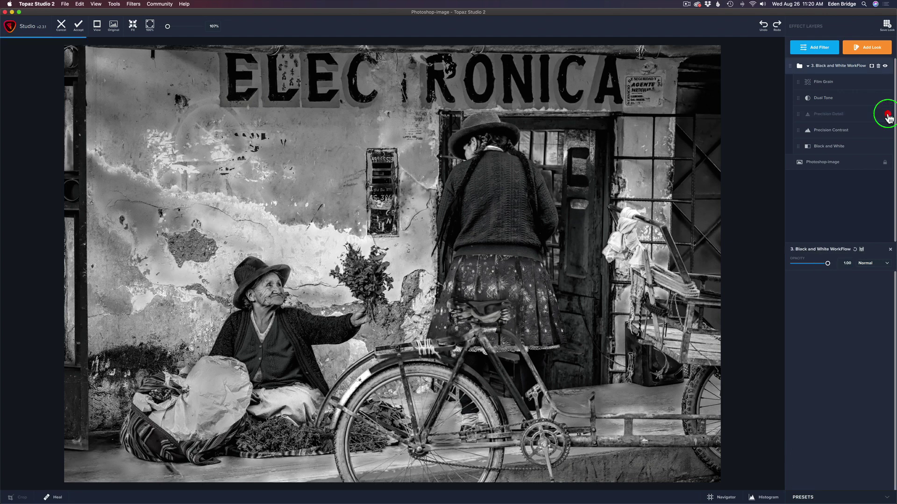
pyautogui.click(888, 115)
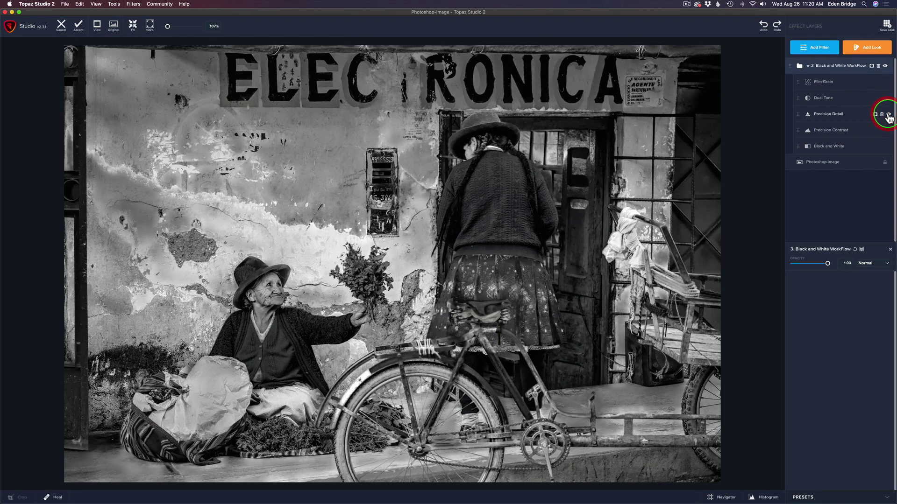
# - Scroll the Effect Layers list and select Dual Tone to show its color sliders at 0.00
pyautogui.click(843, 115)
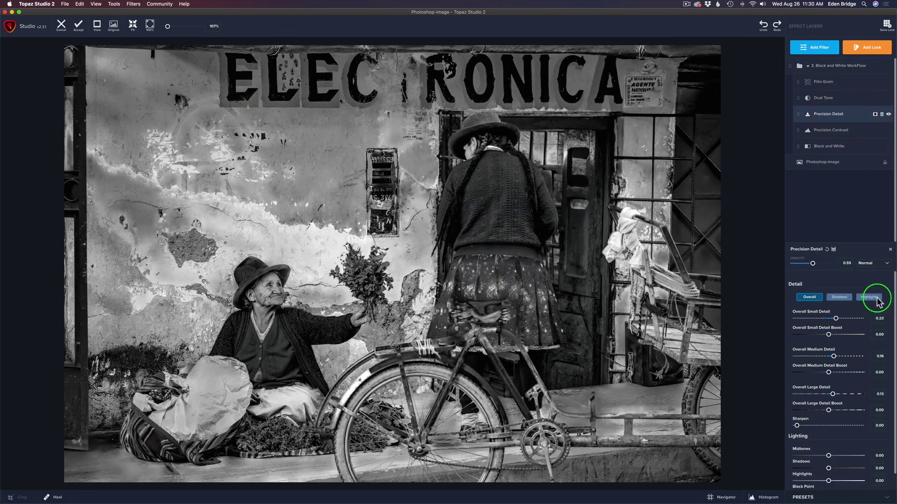
pyautogui.scroll(-2, 886, 362)
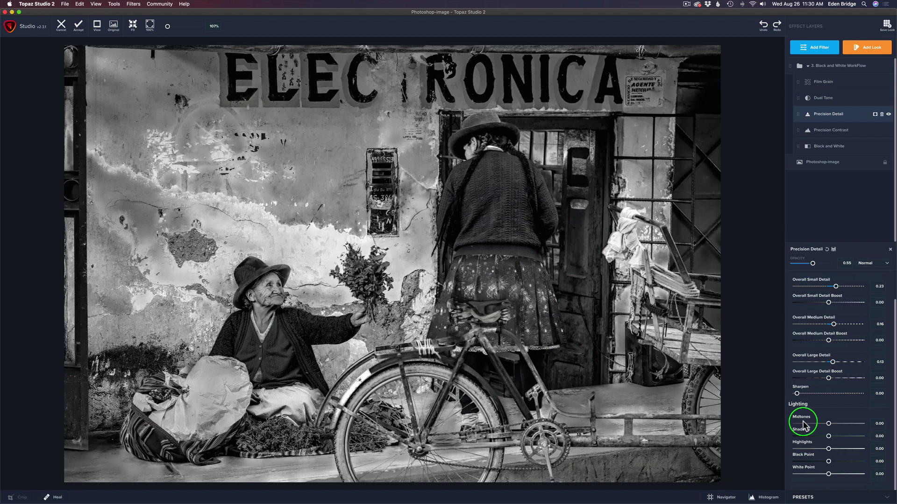
pyautogui.click(842, 97)
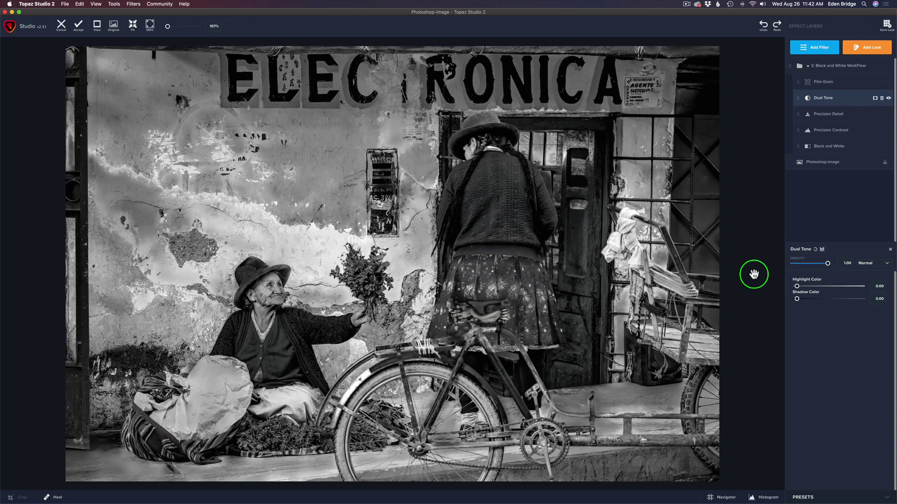
# - Tint the shadows warm sepia with Shadow Color 0.28 and Shadow Hue 0.15, then compare
pyautogui.click(800, 300)
pyautogui.moveTo(800, 300); pyautogui.dragTo(823, 299)
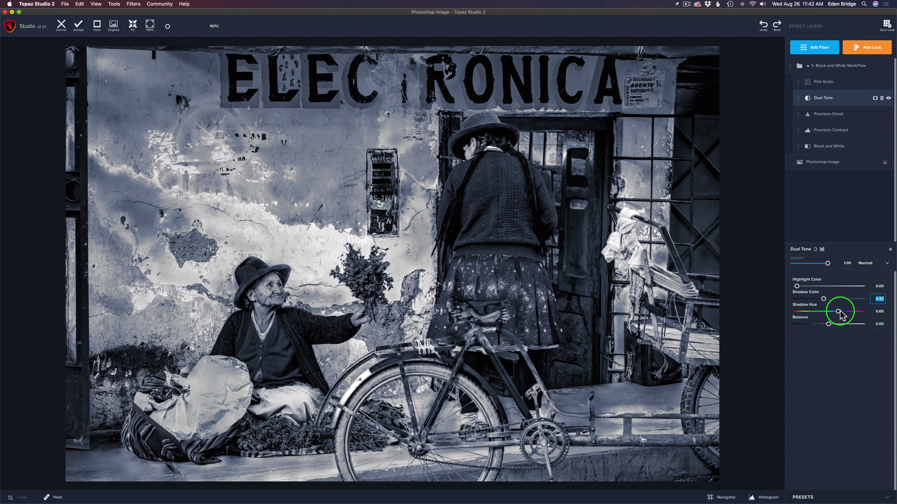
pyautogui.moveTo(838, 311); pyautogui.dragTo(806, 312)
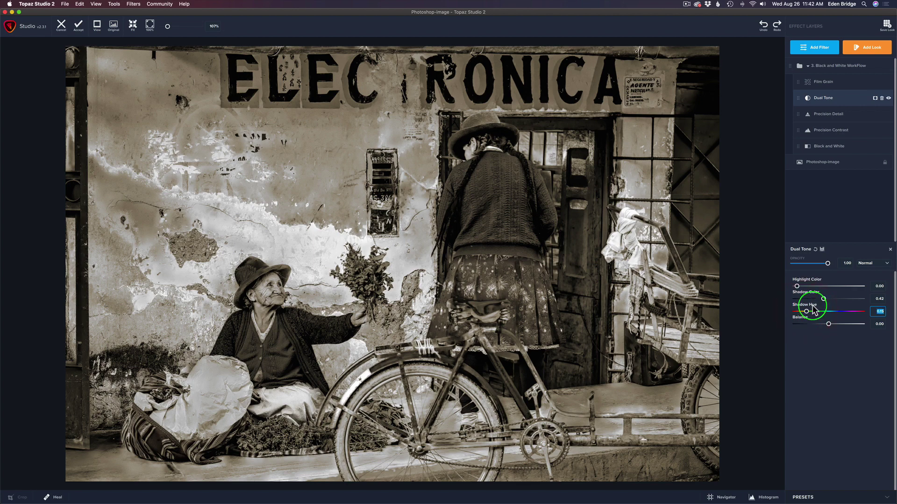
pyautogui.moveTo(823, 299); pyautogui.dragTo(808, 298)
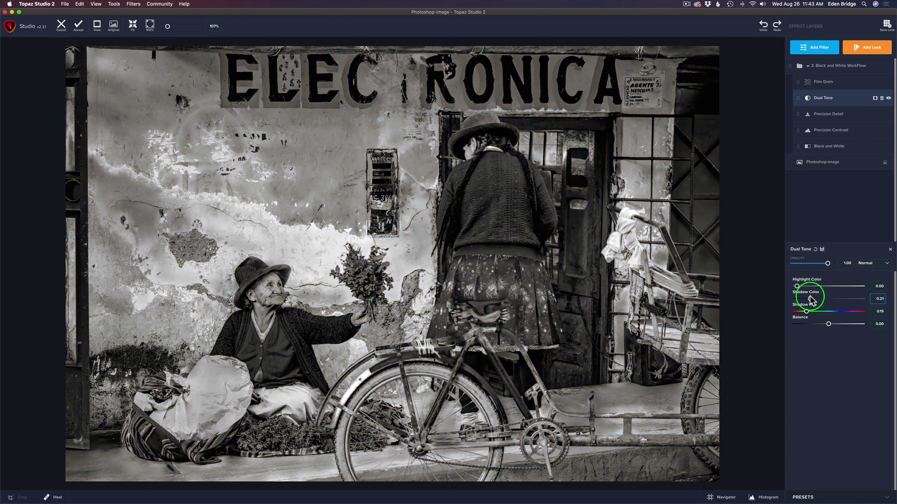
pyautogui.moveTo(811, 300); pyautogui.dragTo(813, 299)
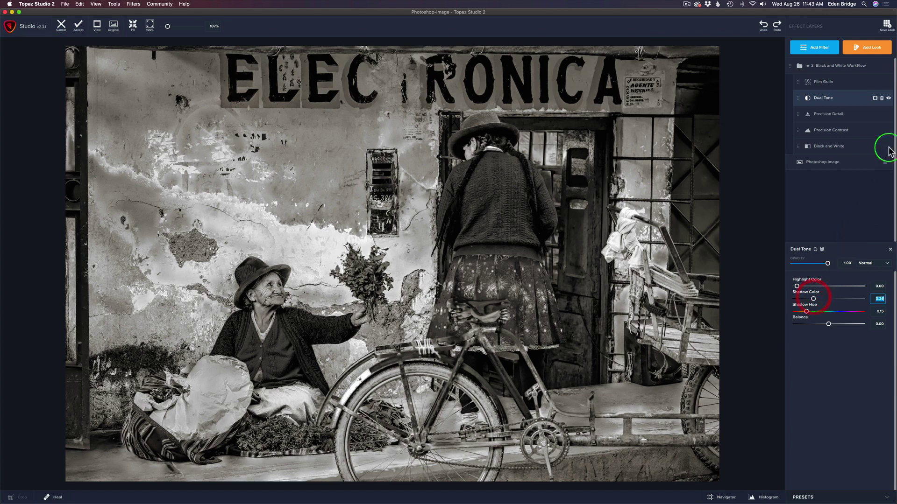
pyautogui.click(887, 98)
pyautogui.click(888, 98)
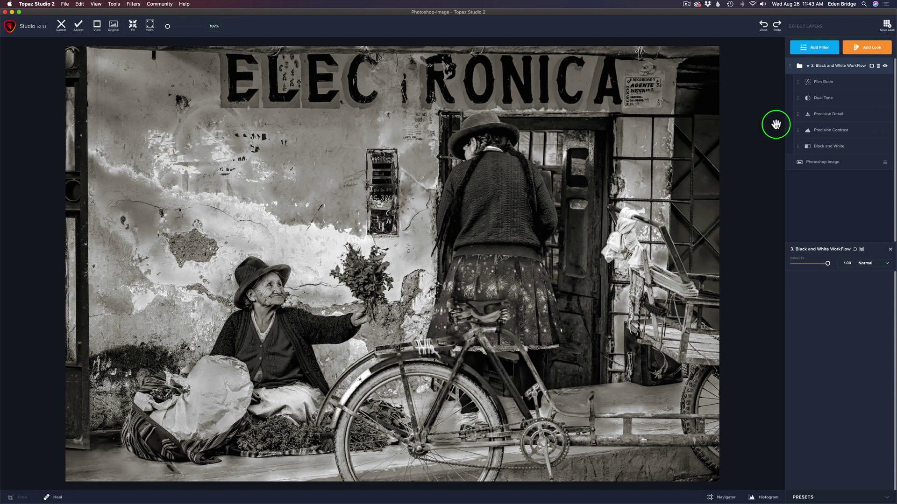
# - Tint the highlights sepia with Dual Tone Highlight Color 0.38 and Highlight Hue 0.14
pyautogui.click(838, 99)
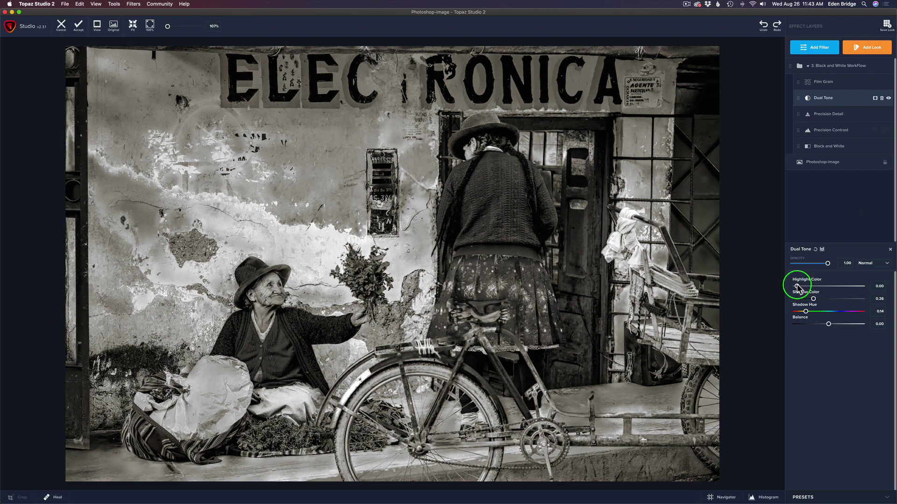
pyautogui.moveTo(796, 286)
pyautogui.mouseDown()
pyautogui.moveTo(820, 287)
pyautogui.moveTo(789, 289)
pyautogui.mouseUp()
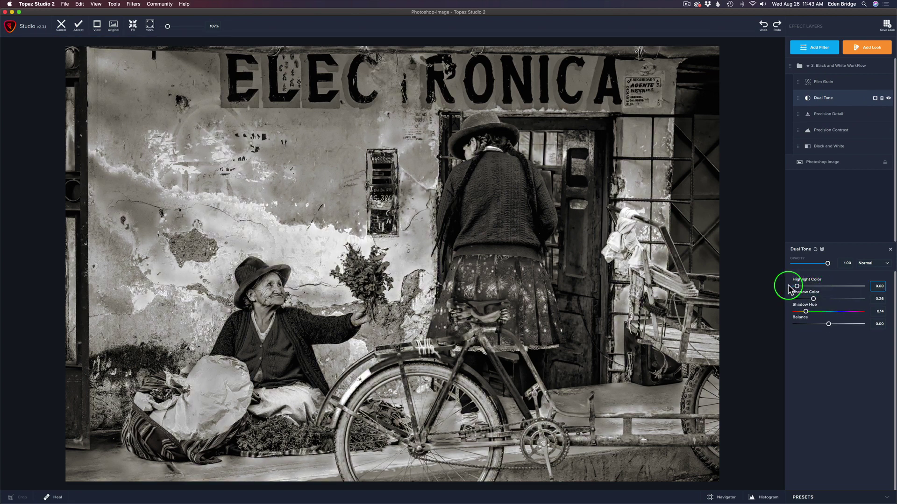
pyautogui.click(798, 287)
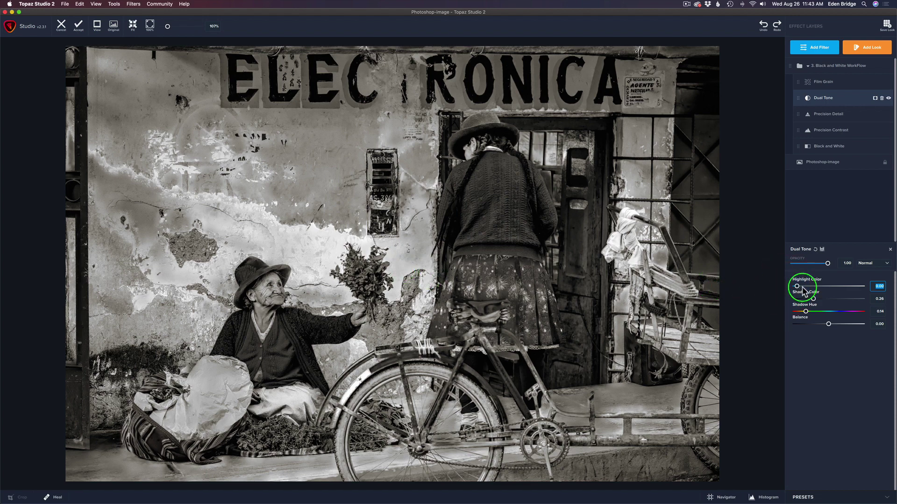
pyautogui.moveTo(798, 287); pyautogui.dragTo(822, 288)
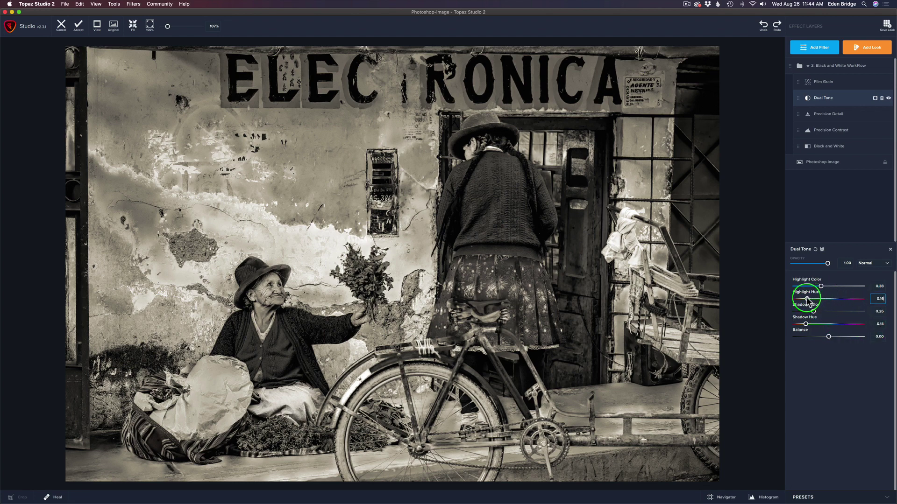
pyautogui.moveTo(807, 299)
pyautogui.mouseDown()
pyautogui.moveTo(822, 286)
pyautogui.moveTo(841, 286)
pyautogui.moveTo(820, 289)
pyautogui.mouseUp()
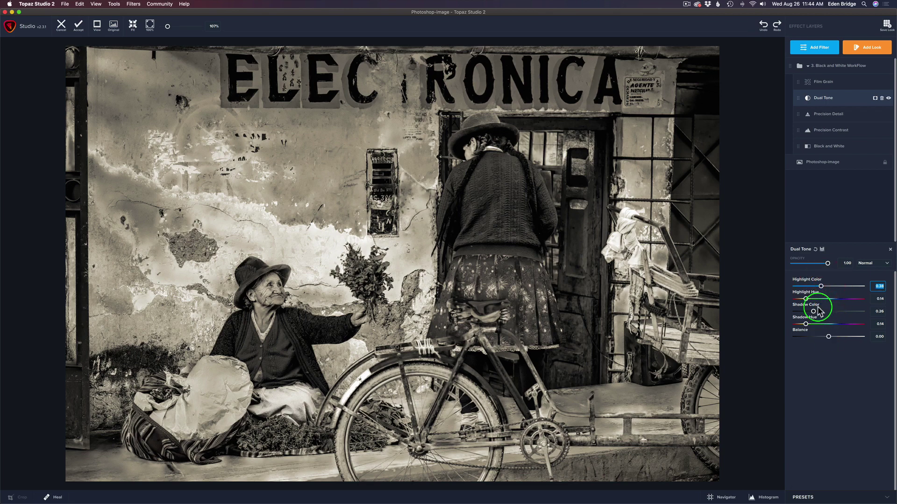
# - Reset Balance to 0.00 and lower Dual Tone opacity to about 0.67, comparing on and off
pyautogui.moveTo(830, 336)
pyautogui.mouseDown()
pyautogui.moveTo(849, 339)
pyautogui.moveTo(811, 335)
pyautogui.moveTo(830, 335)
pyautogui.mouseUp()
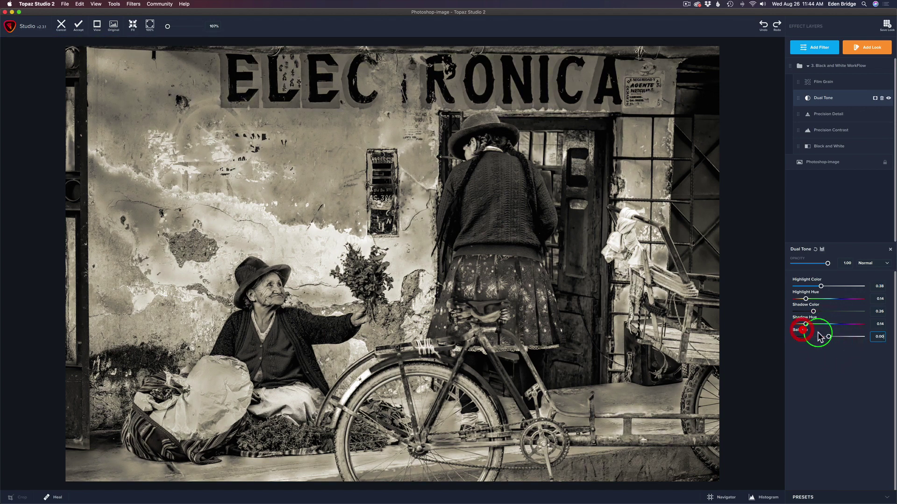
pyautogui.doubleClick(829, 337)
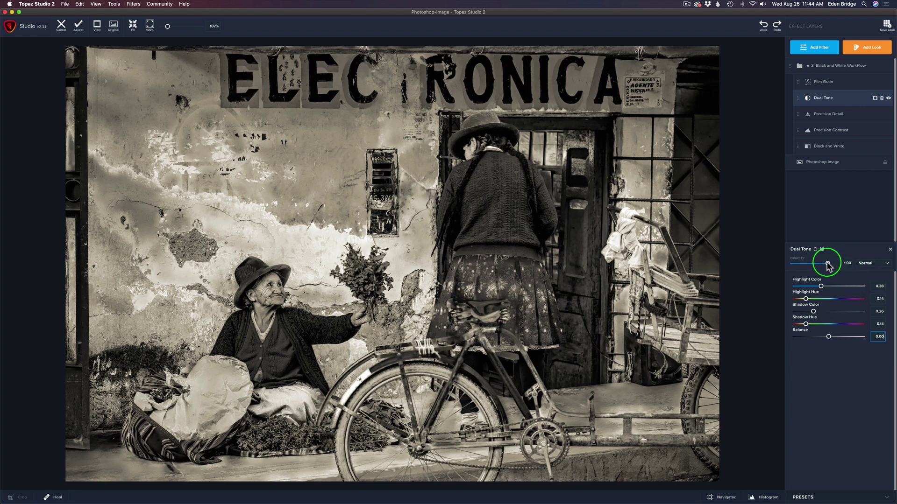
pyautogui.moveTo(828, 265); pyautogui.dragTo(815, 265)
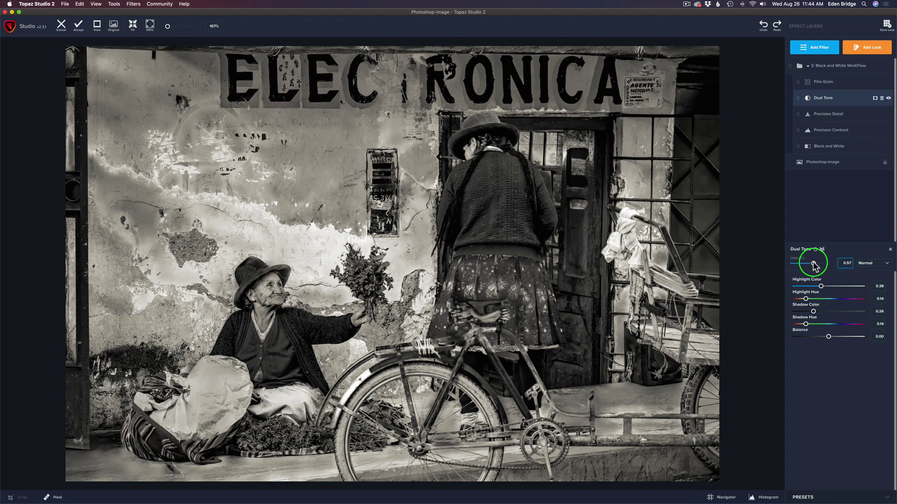
pyautogui.click(888, 98)
pyautogui.click(887, 99)
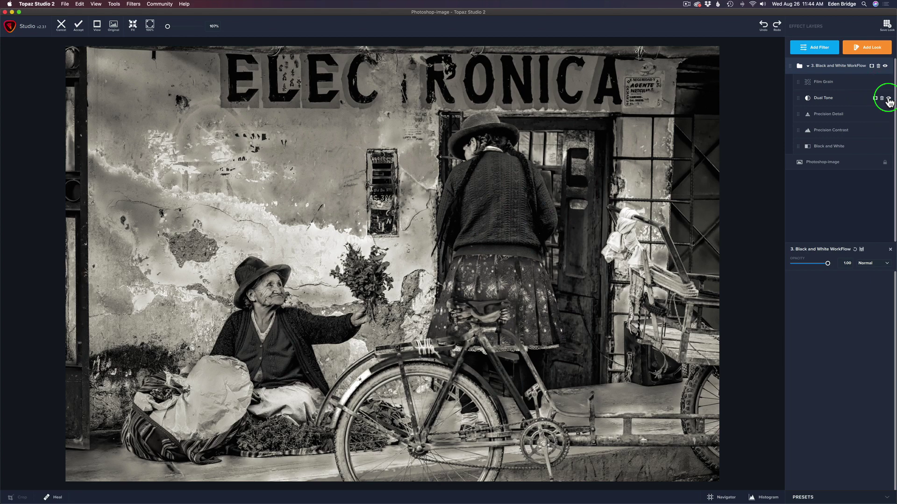
# - Toggle Film Grain off and on repeatedly to compare, leaving its settings (Strength 0.10, Size 2.00) displayed
pyautogui.click(838, 83)
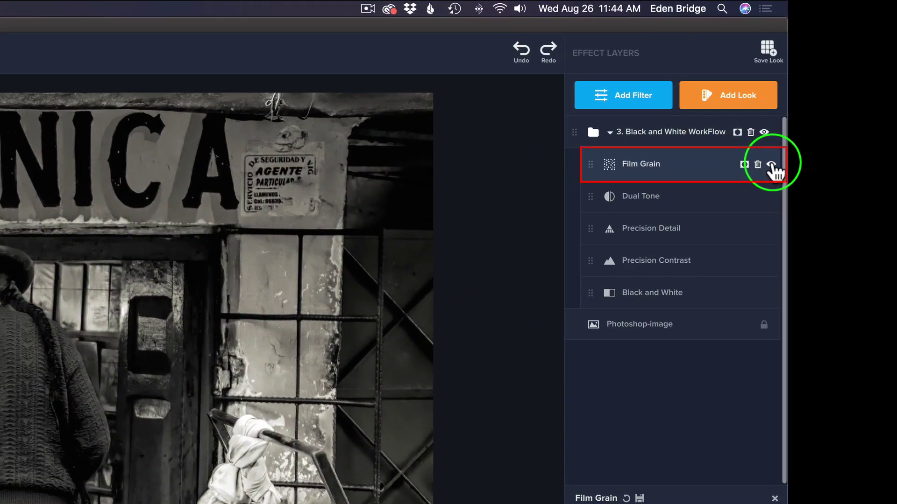
pyautogui.click(771, 166)
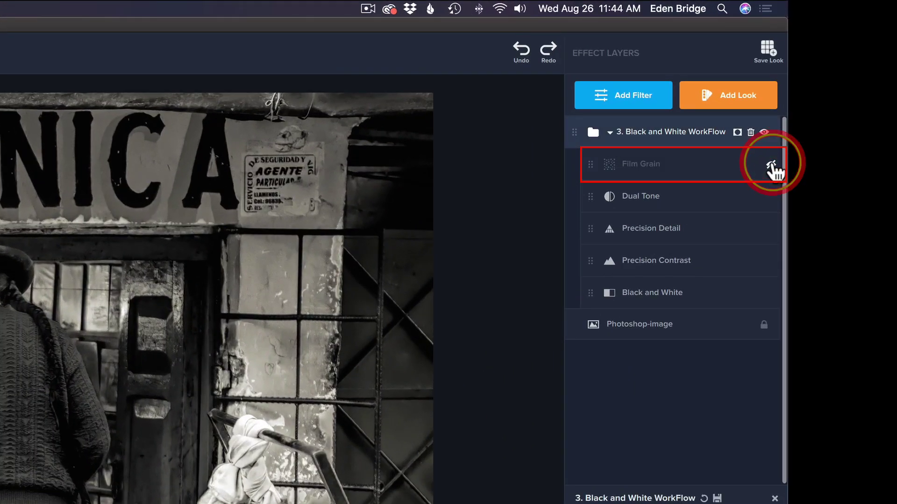
pyautogui.click(771, 165)
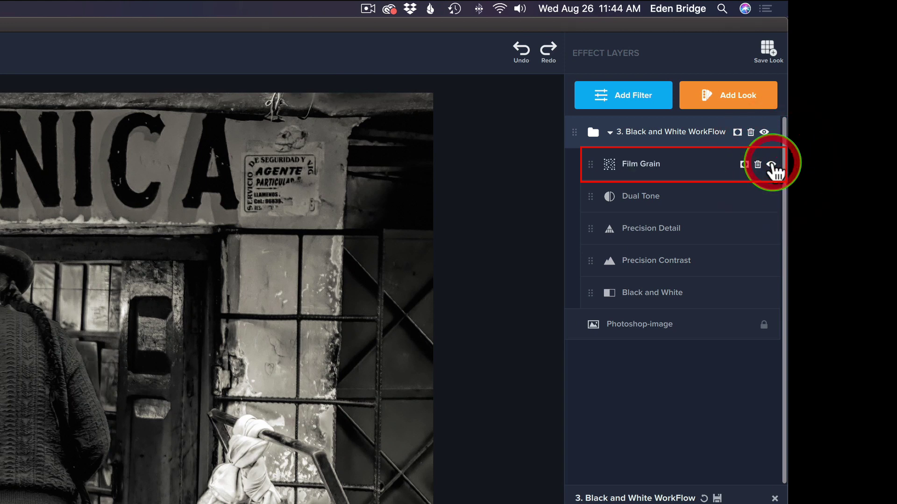
pyautogui.click(770, 166)
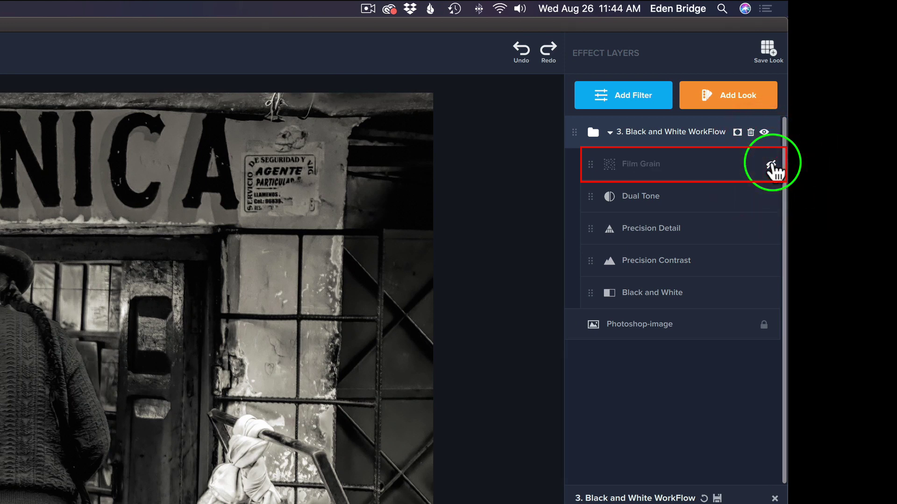
pyautogui.click(771, 166)
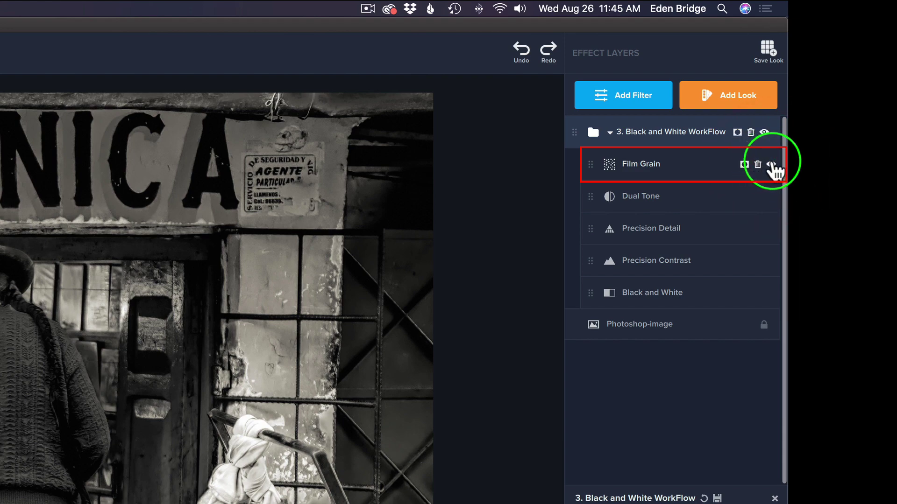
pyautogui.click(771, 165)
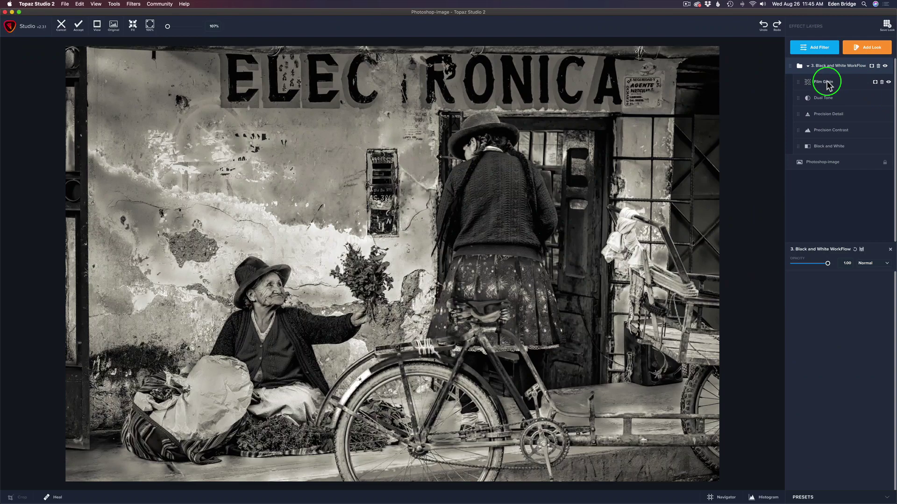
pyautogui.click(826, 83)
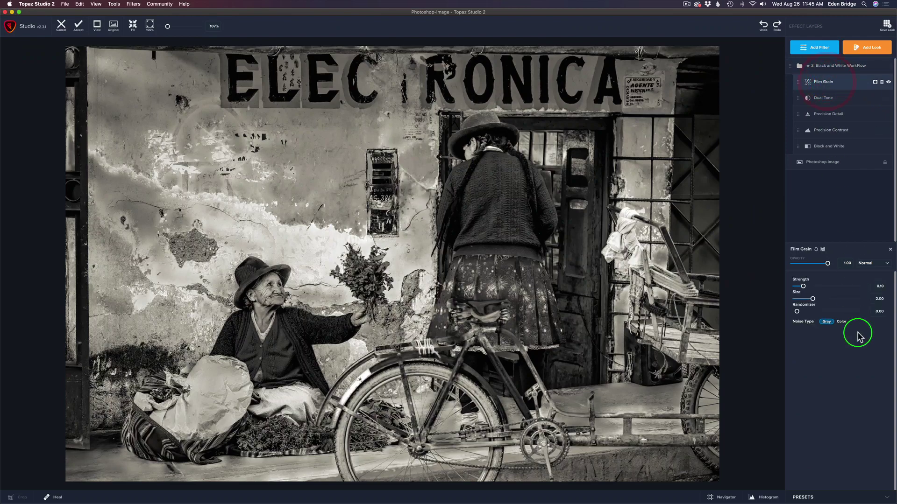
# - Zoom in on the old woman and herbs and set grain Strength to 0.40
pyautogui.scroll(10, 455, 220)
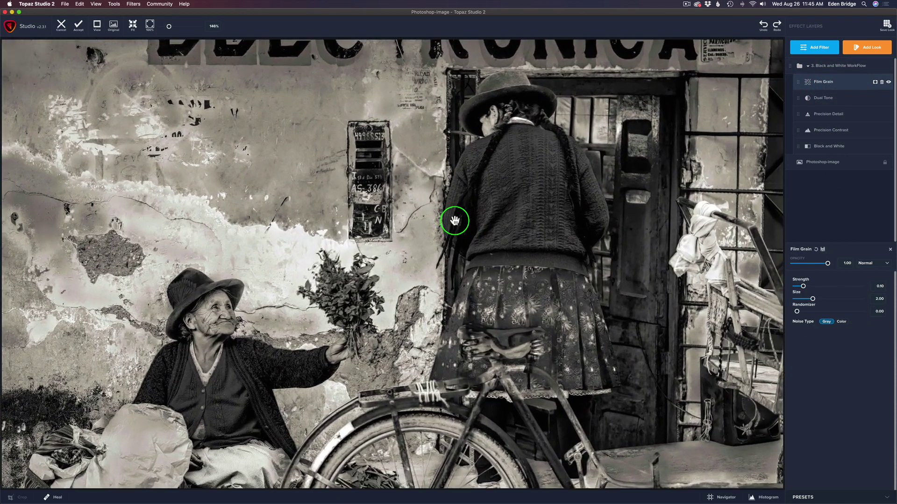
pyautogui.scroll(5, 454, 221)
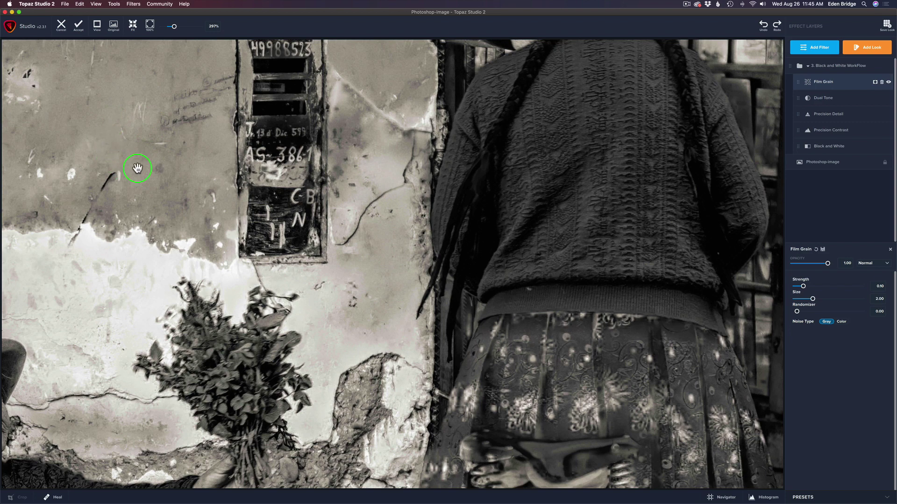
pyautogui.moveTo(131, 203); pyautogui.dragTo(347, 187)
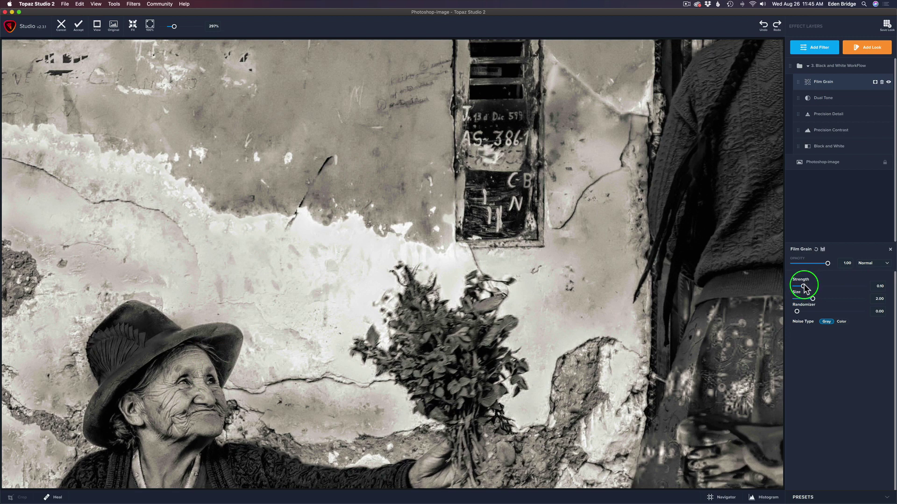
pyautogui.moveTo(803, 286); pyautogui.dragTo(831, 287)
pyautogui.moveTo(827, 287)
pyautogui.mouseDown()
pyautogui.moveTo(890, 290)
pyautogui.moveTo(819, 289)
pyautogui.mouseUp()
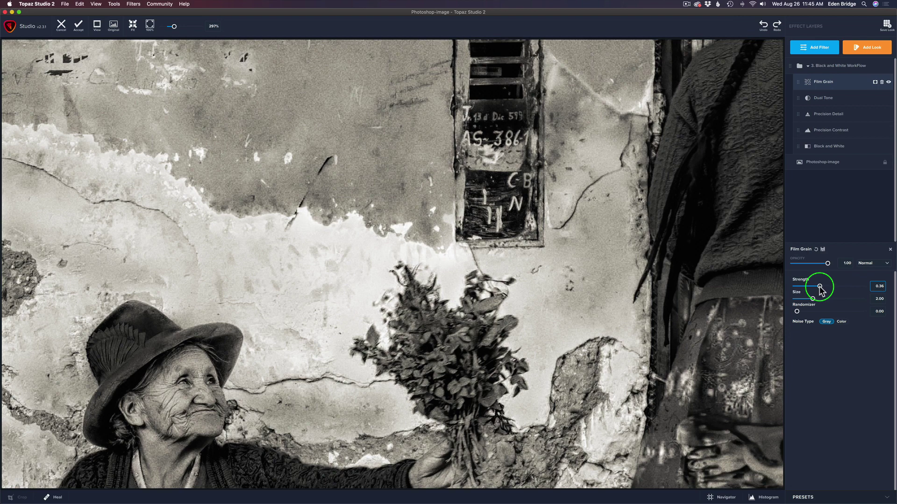
pyautogui.moveTo(821, 290); pyautogui.dragTo(821, 289)
pyautogui.moveTo(820, 290)
pyautogui.mouseDown()
pyautogui.moveTo(813, 299)
pyautogui.moveTo(866, 300)
pyautogui.moveTo(813, 300)
pyautogui.mouseUp()
# - Set grain Size to 2.06 and Randomizer to about 0.24, then zoom back out
pyautogui.click(878, 301)
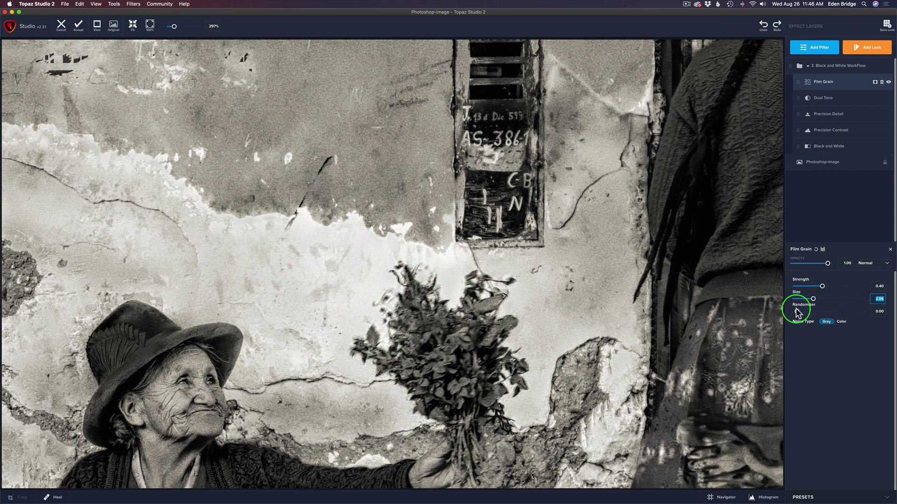
pyautogui.moveTo(797, 312)
pyautogui.mouseDown()
pyautogui.moveTo(840, 314)
pyautogui.moveTo(811, 311)
pyautogui.mouseUp()
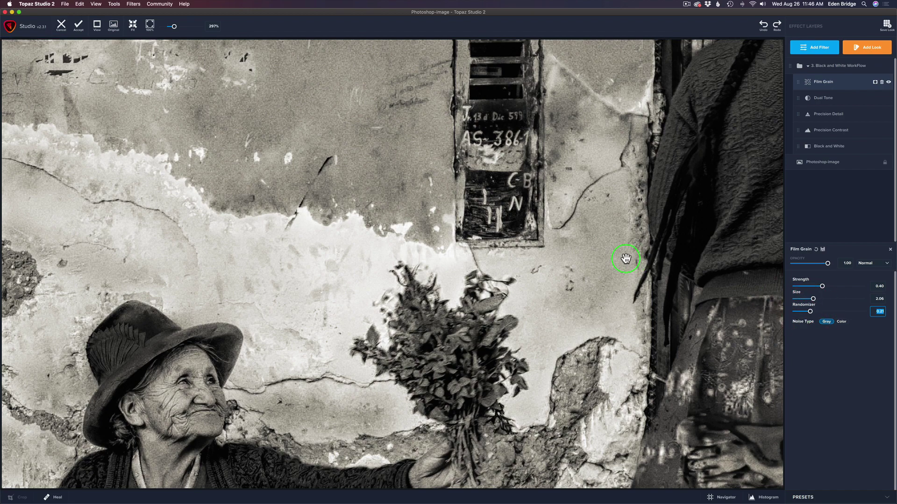
pyautogui.scroll(-5, 594, 254)
pyautogui.scroll(-8, 595, 254)
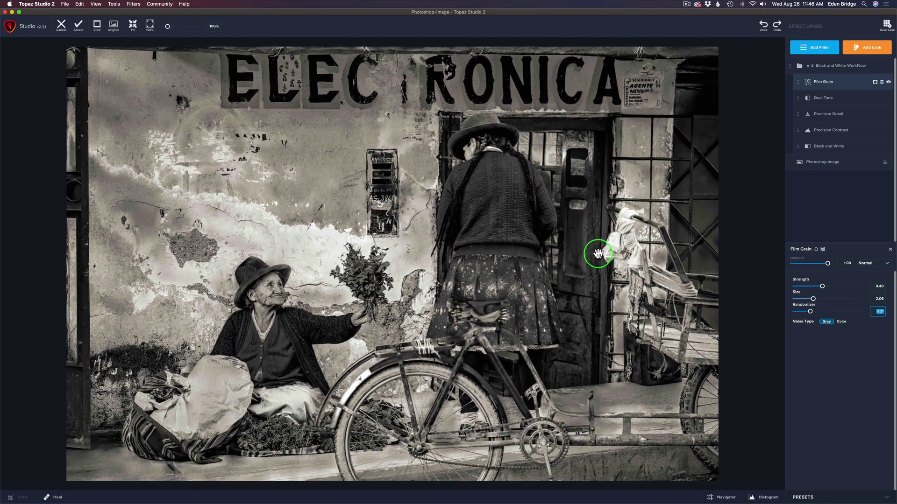
pyautogui.click(889, 82)
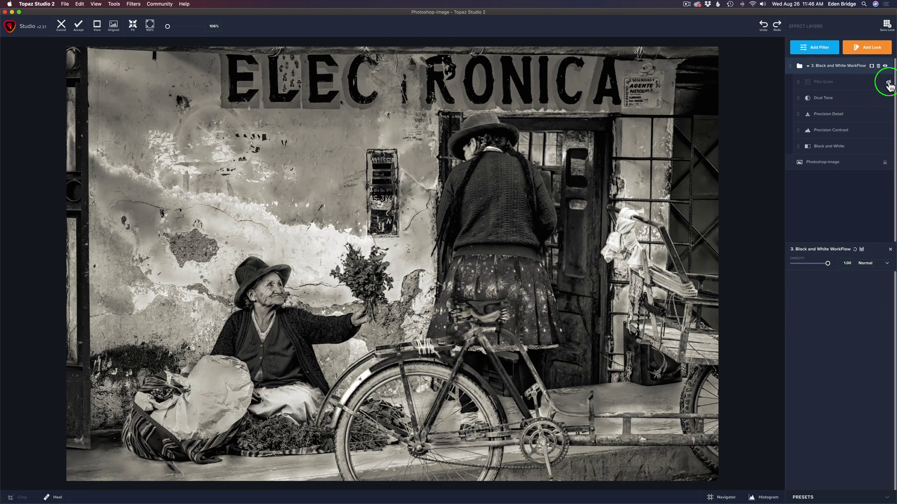
pyautogui.click(888, 83)
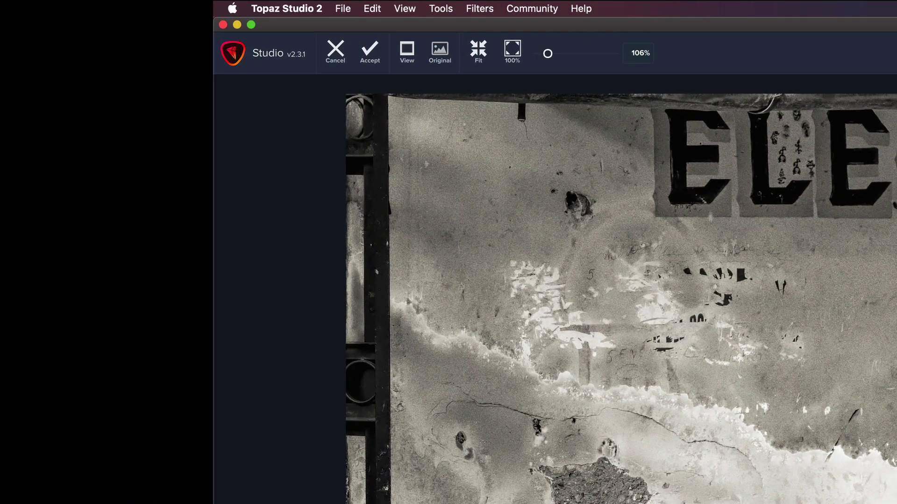
pyautogui.click(344, 8)
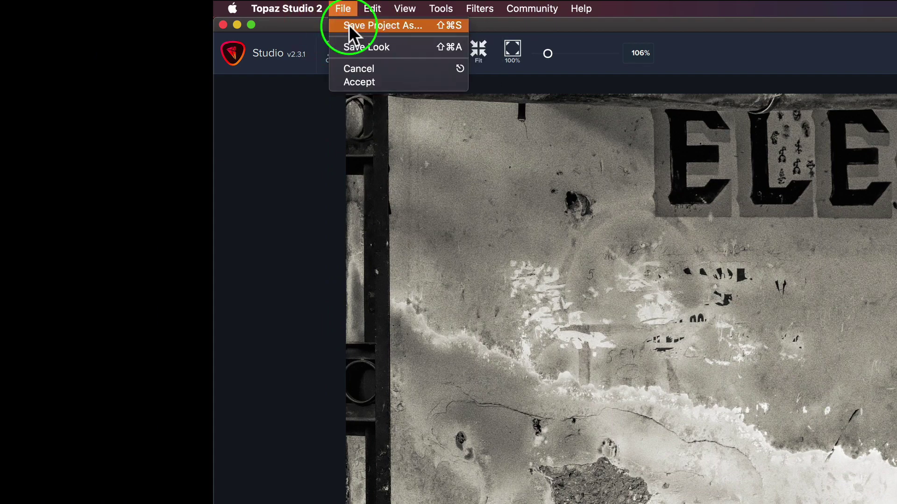
pyautogui.click(773, 65)
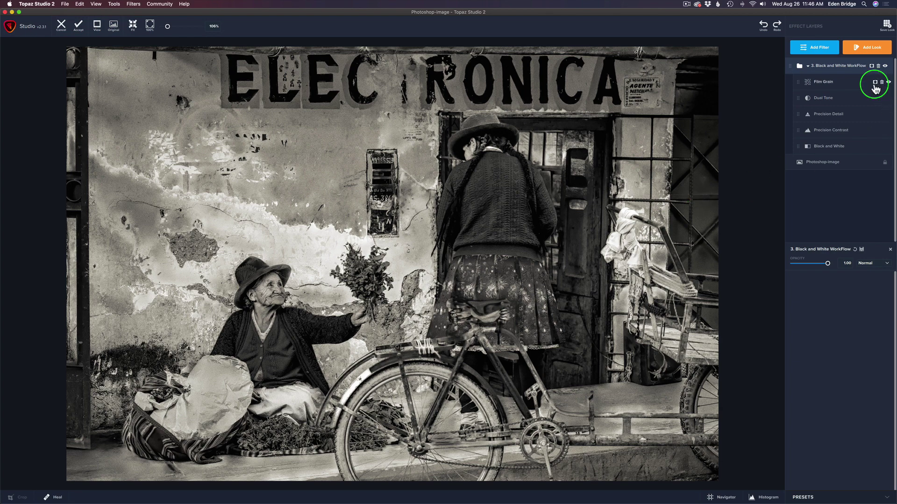
pyautogui.moveTo(884, 101)
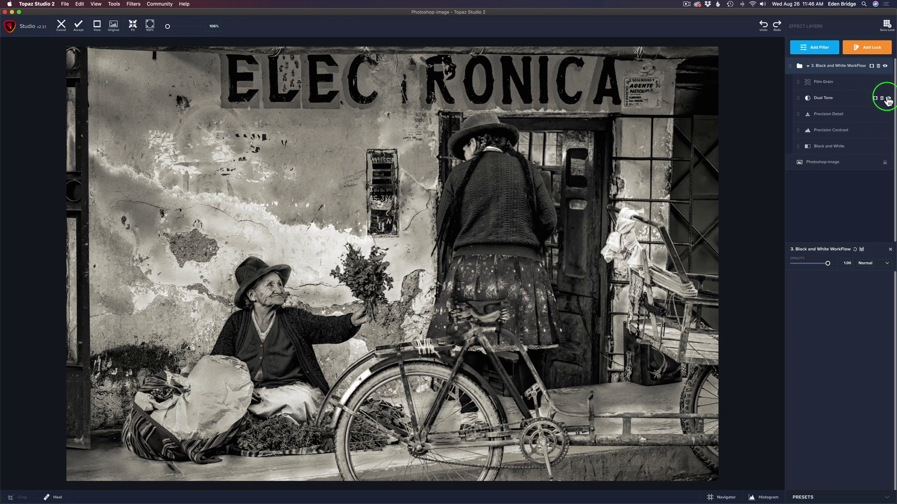